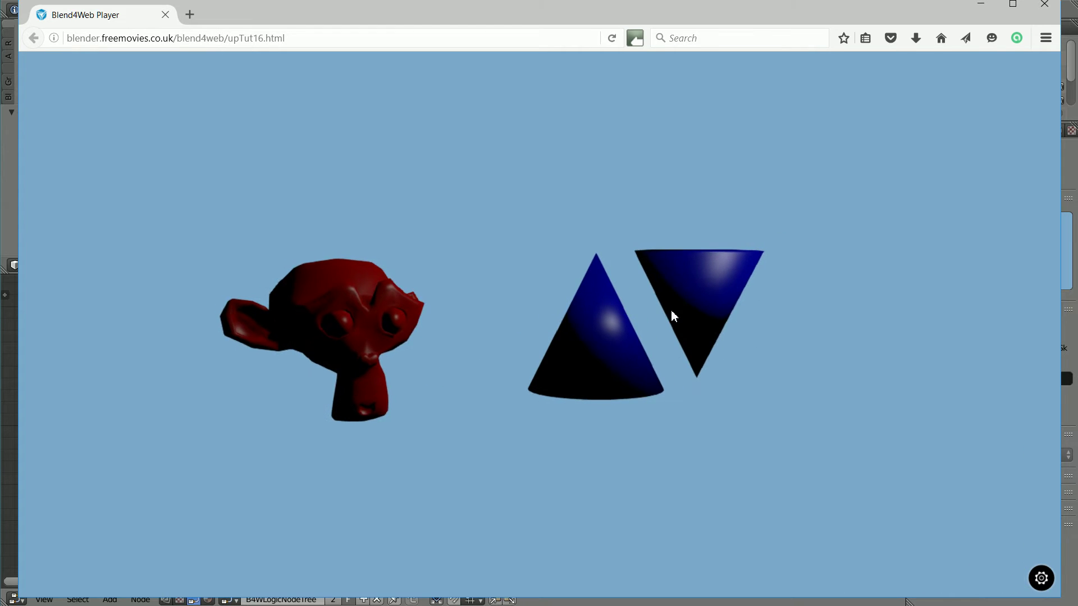
# Test the published scene by activating both cones to move the monkey down and up, and return to Blender
pyautogui.click(692, 300)
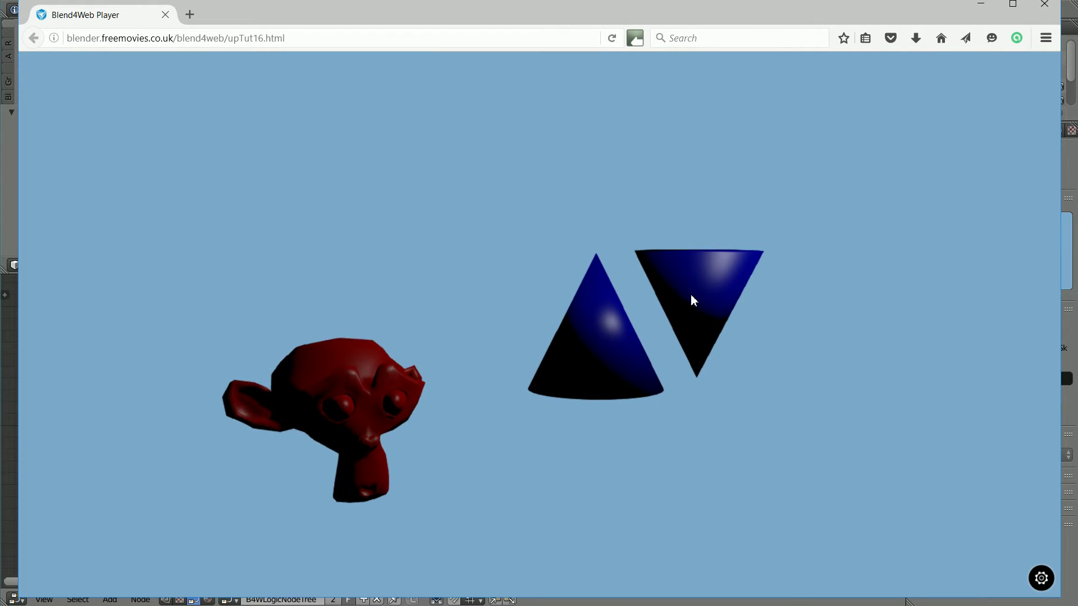
pyautogui.click(583, 363)
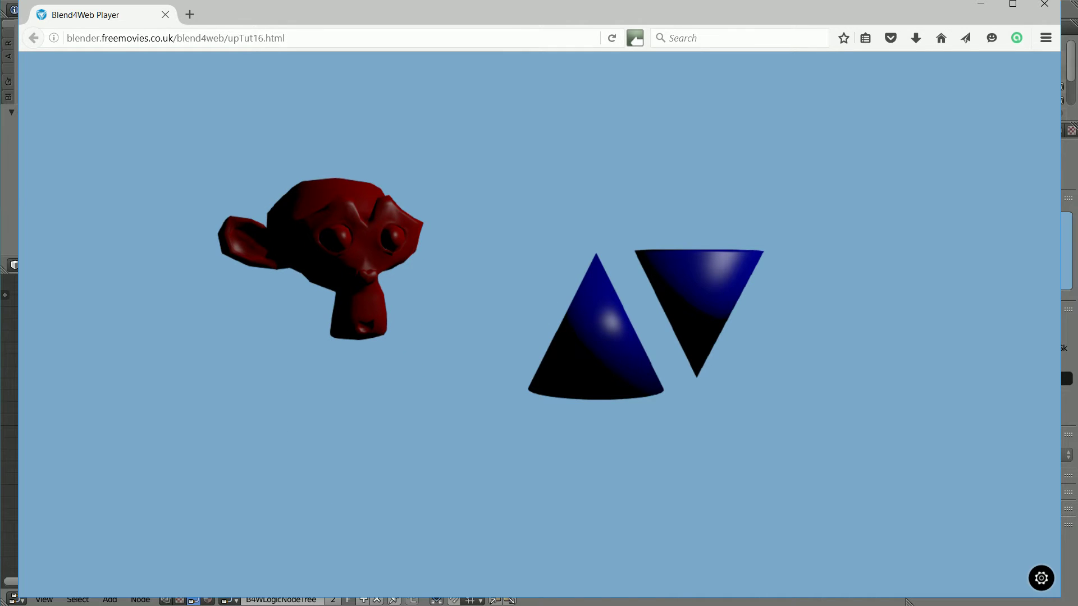
pyautogui.hotkey('alt', 'Tab')
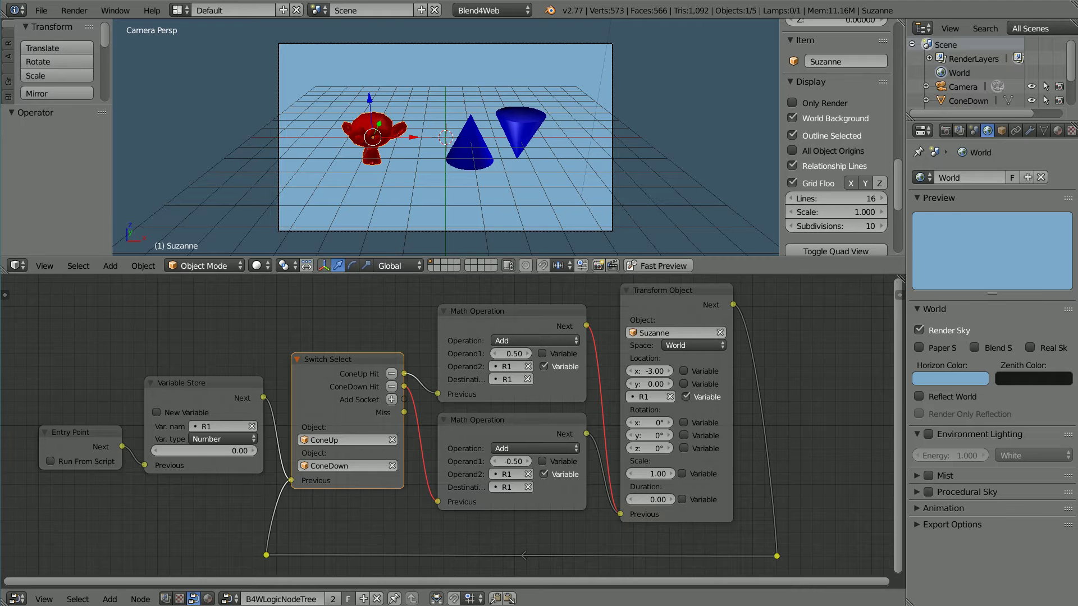
# Check the available render engines and keep Blend4Web selected
pyautogui.click(479, 7)
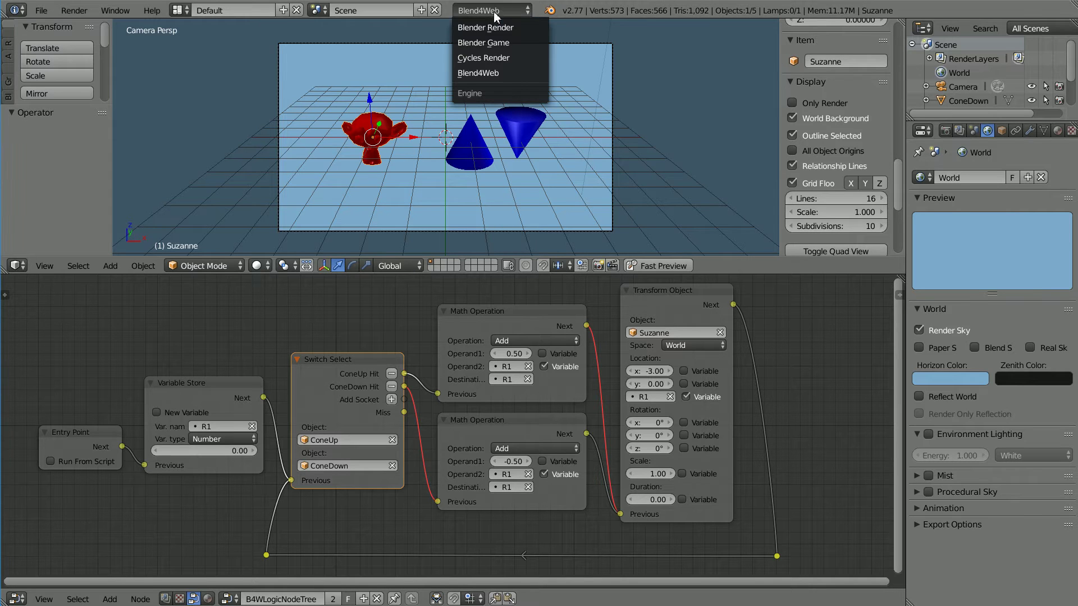
pyautogui.click(521, 73)
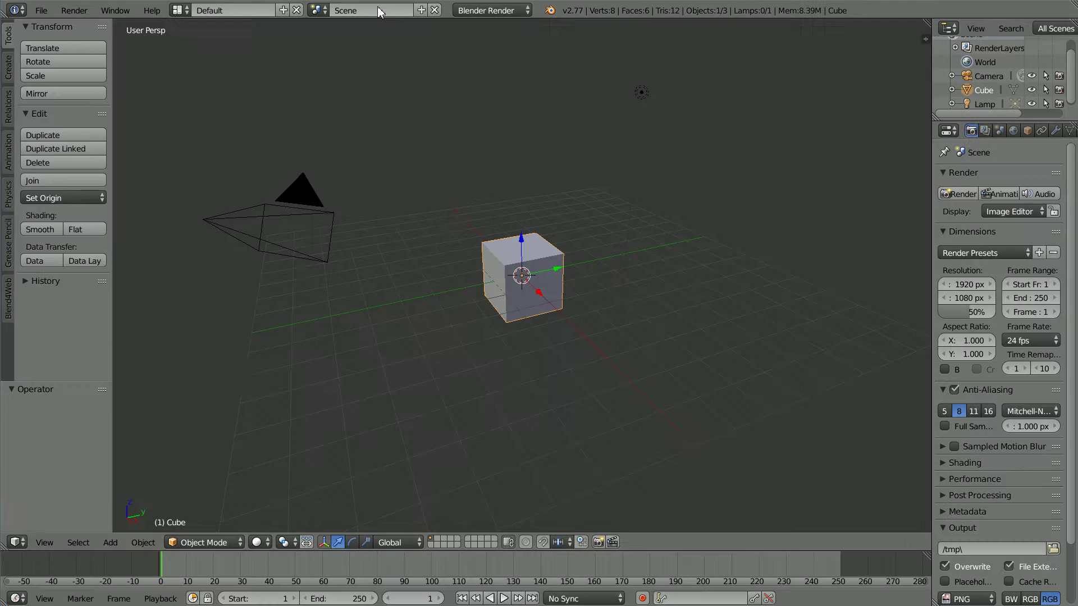
# From the top view, move the lamp about -5.4 units along the Y axis
pyautogui.click(45, 542)
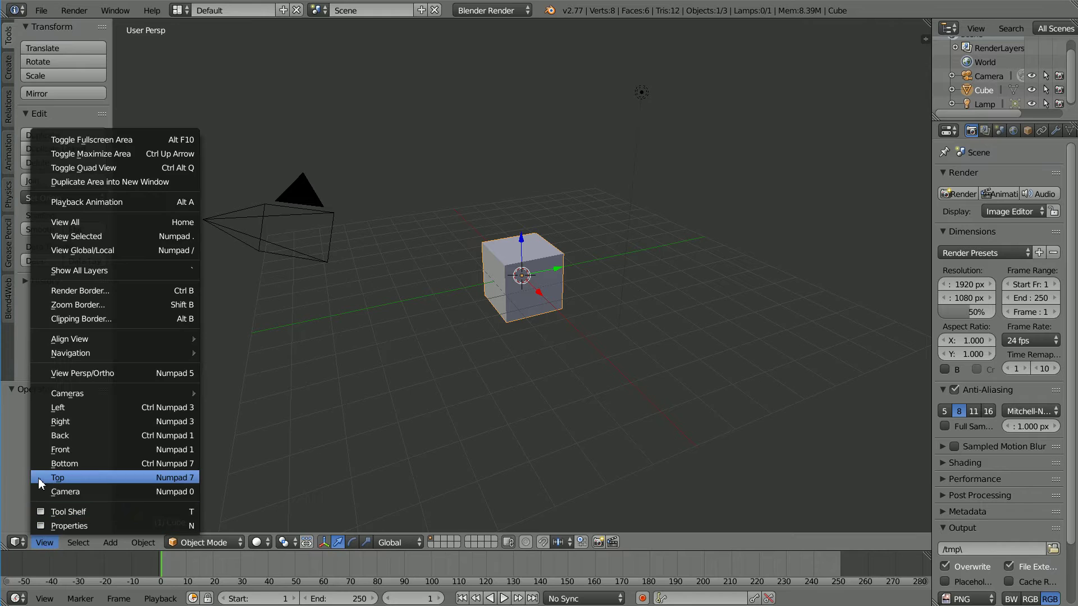
pyautogui.click(99, 477)
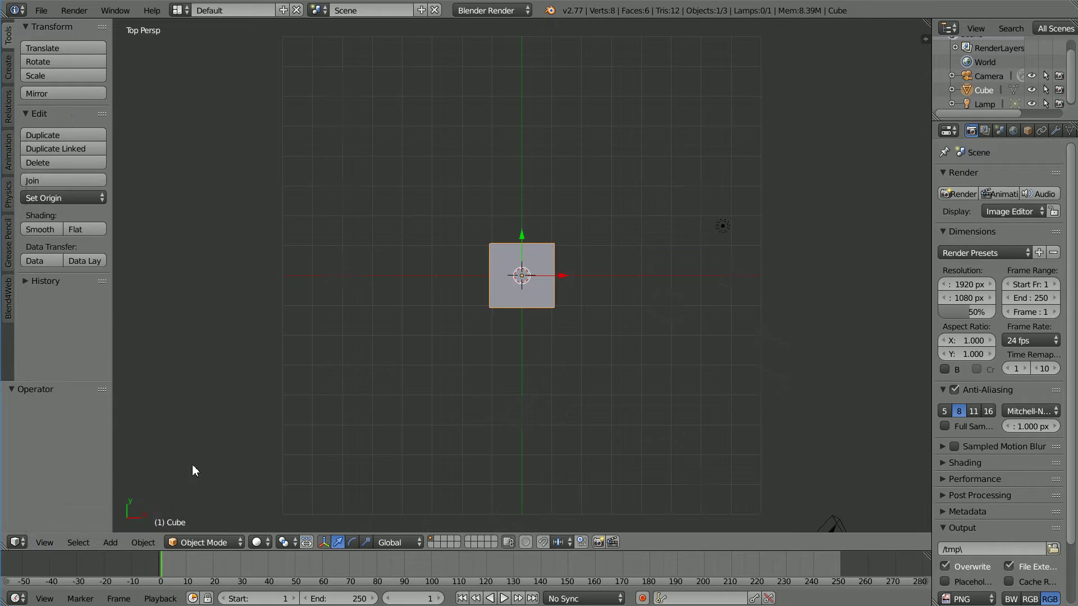
pyautogui.rightClick(723, 227)
pyautogui.moveTo(722, 187); pyautogui.dragTo(725, 459)
# Delete the default cube from the scene
pyautogui.click(44, 543)
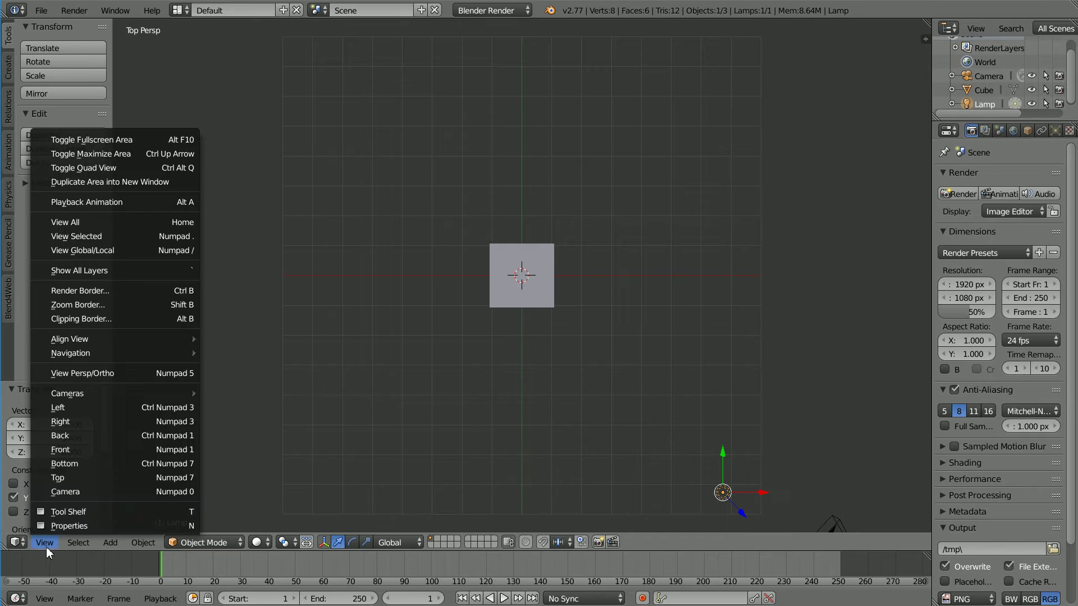
pyautogui.click(89, 449)
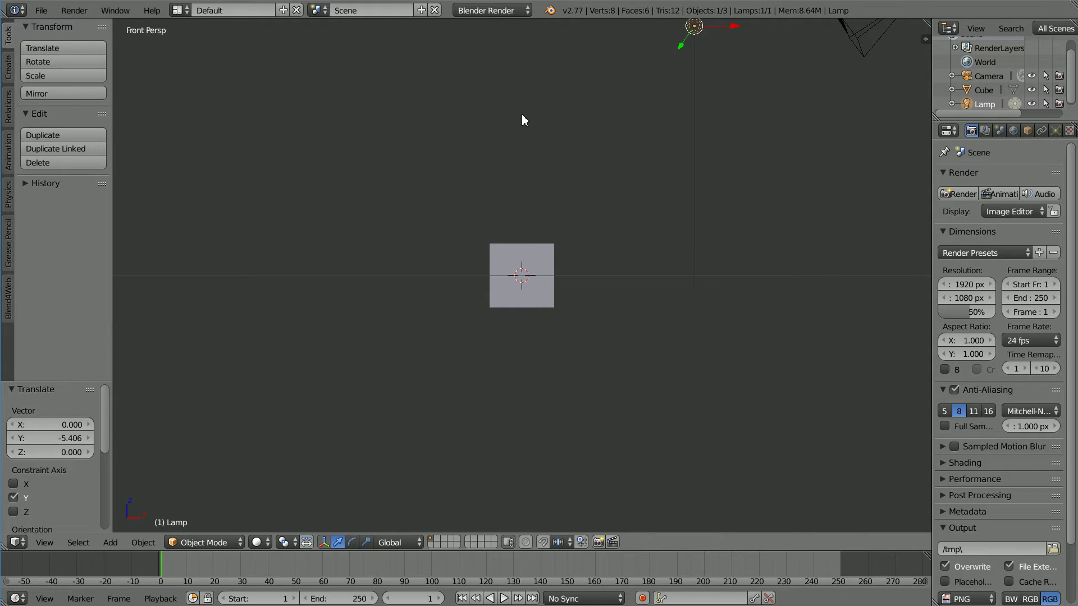
pyautogui.moveTo(522, 120); pyautogui.dragTo(520, 143, button='middle')
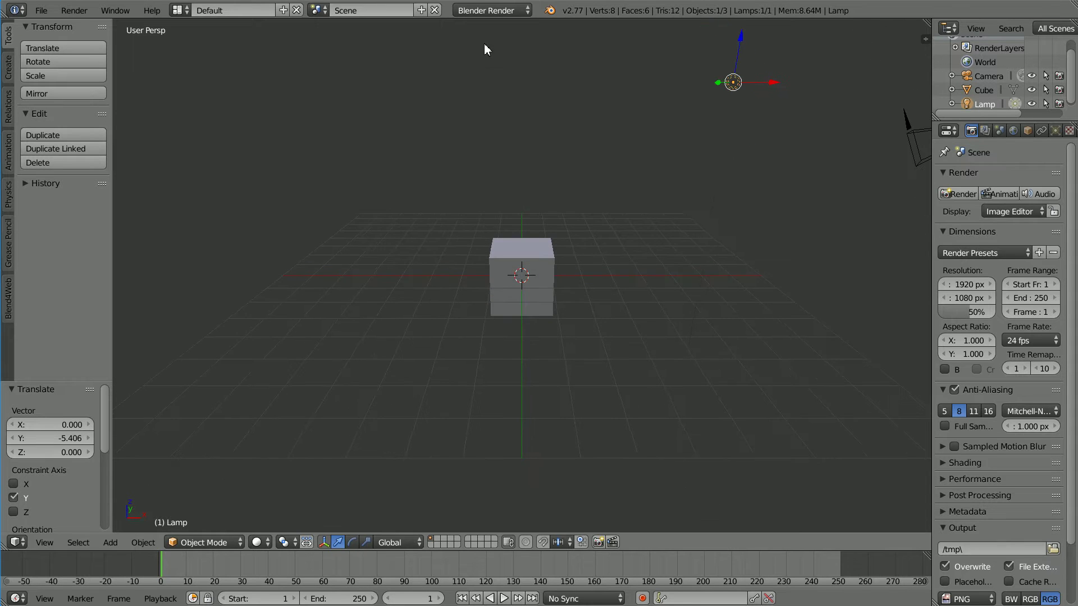
pyautogui.rightClick(520, 281)
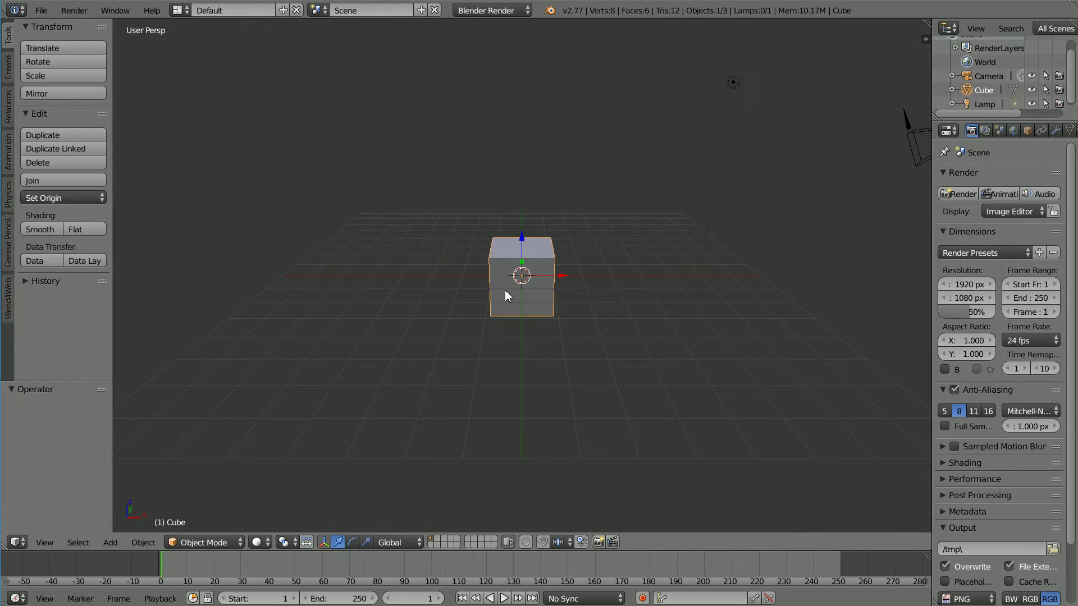
pyautogui.press('x')
pyautogui.click(439, 333)
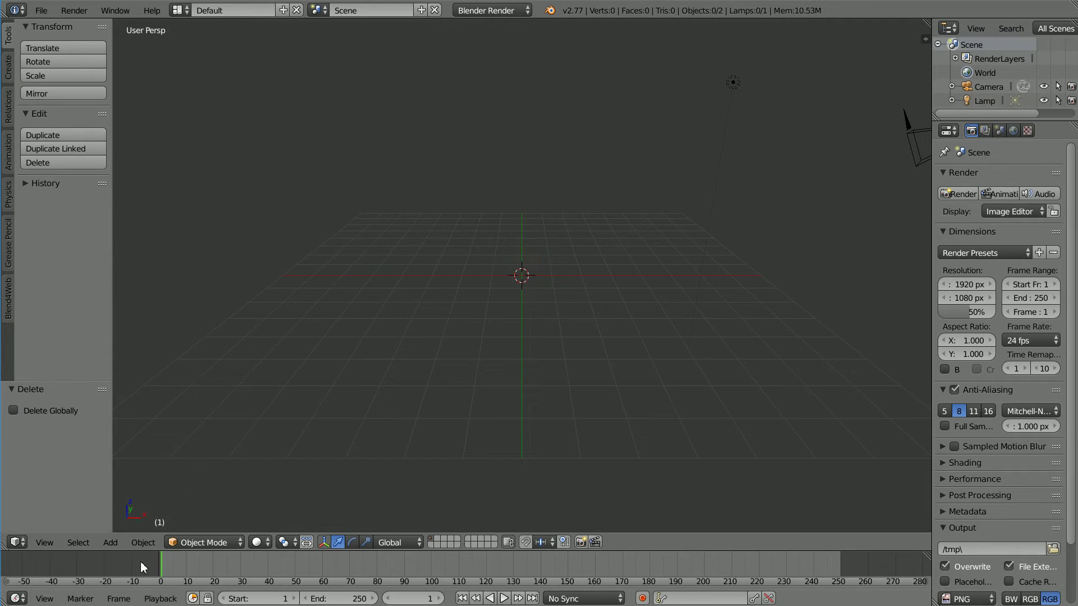
# Add a cone mesh and set its X location to 3
pyautogui.click(110, 543)
pyautogui.moveTo(146, 526)
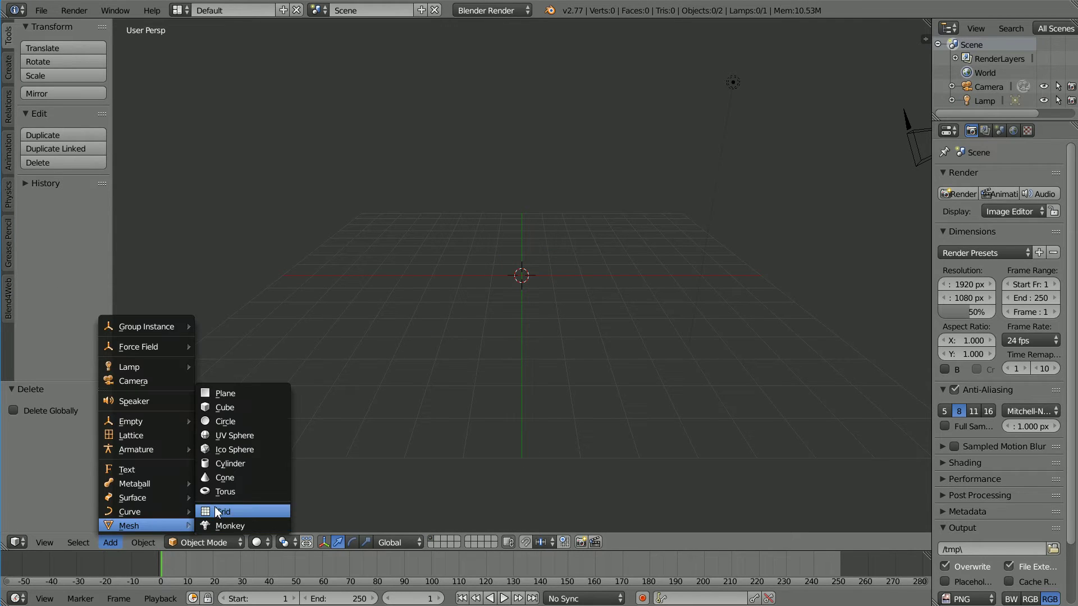
pyautogui.click(271, 478)
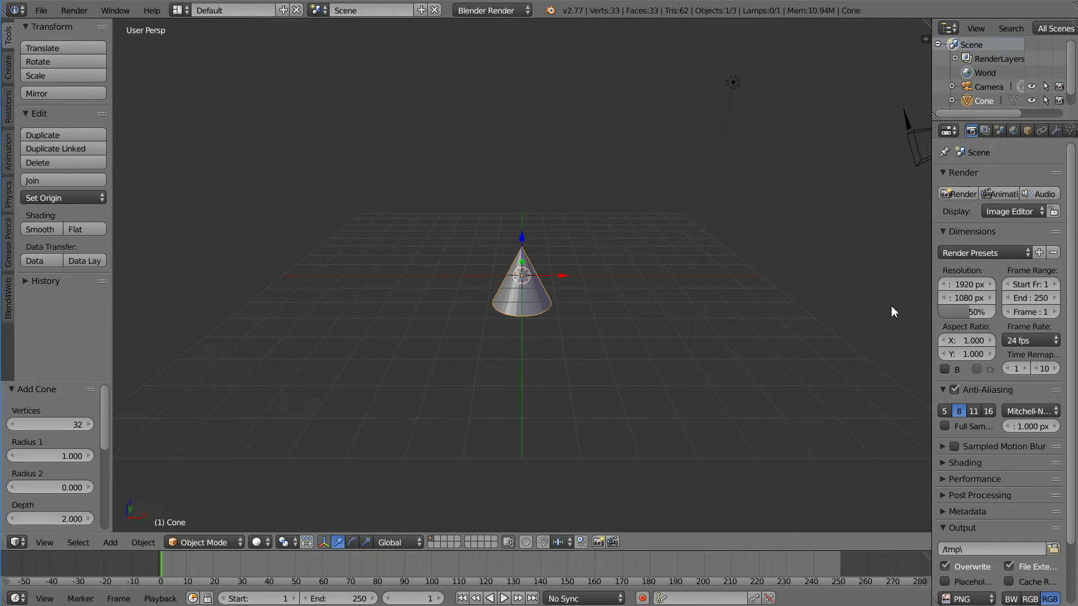
pyautogui.click(1031, 132)
pyautogui.click(956, 233)
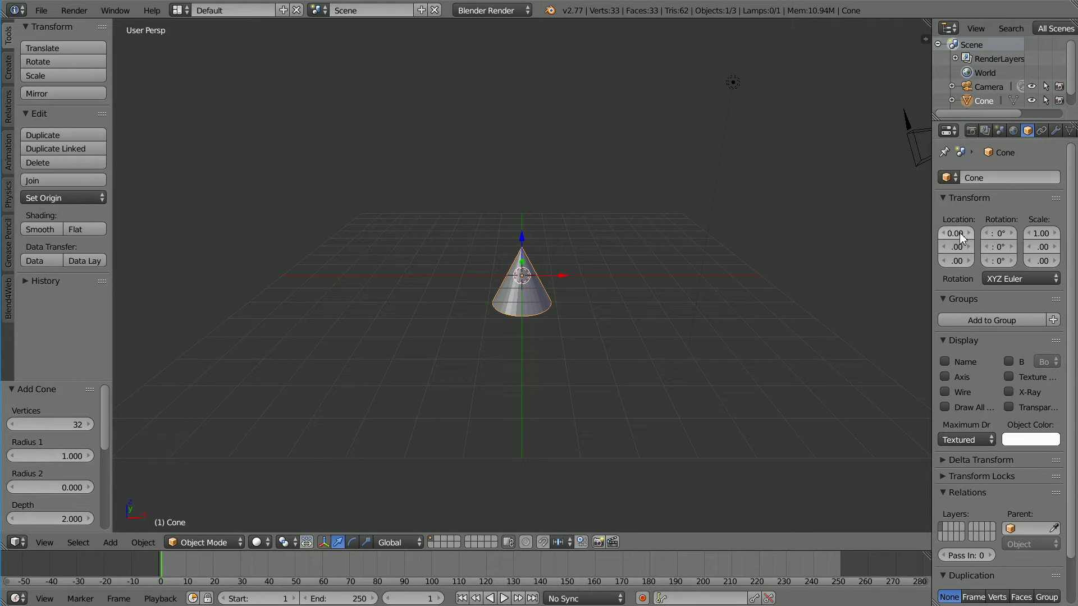
pyautogui.write('0.0')
pyautogui.write('3')
pyautogui.press('Return')
# Turn the cone upside down with a Y rotation of 180° and rename it ConeDown
pyautogui.click(993, 247)
pyautogui.write('18')
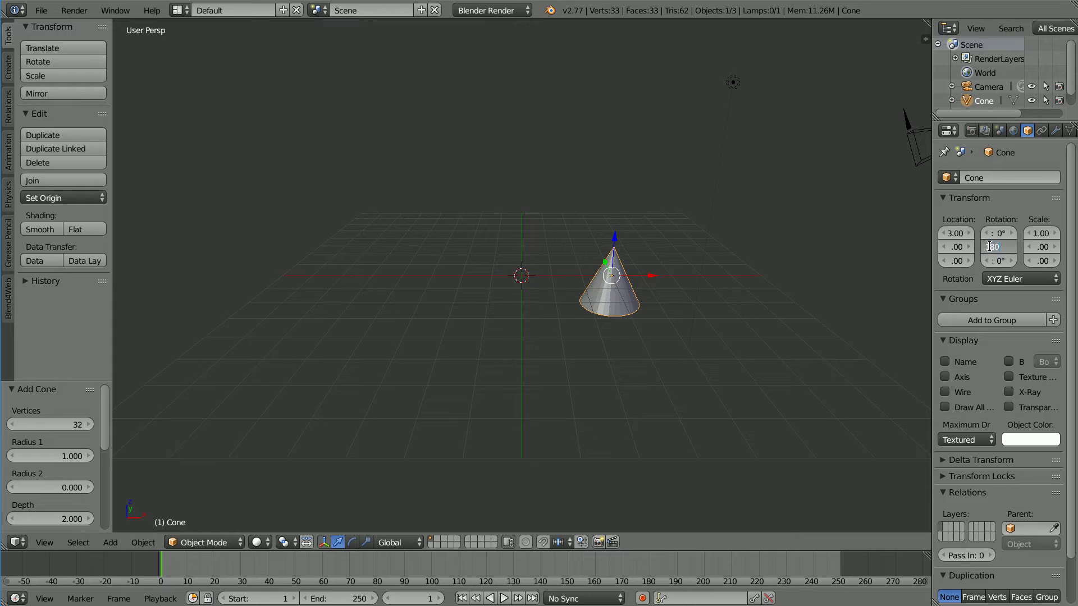
pyautogui.press('Return')
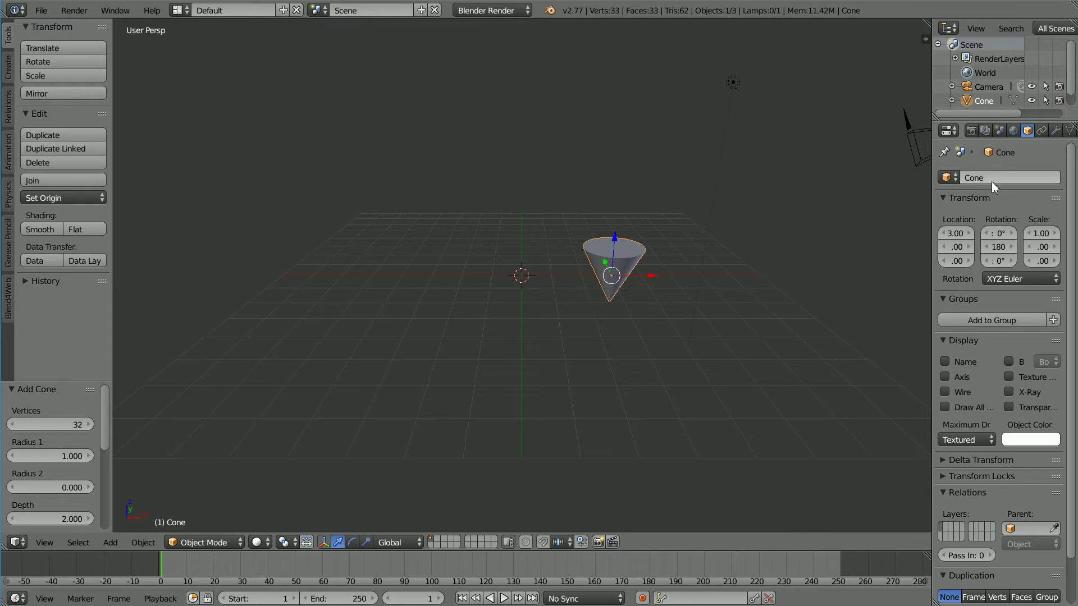
pyautogui.click(991, 179)
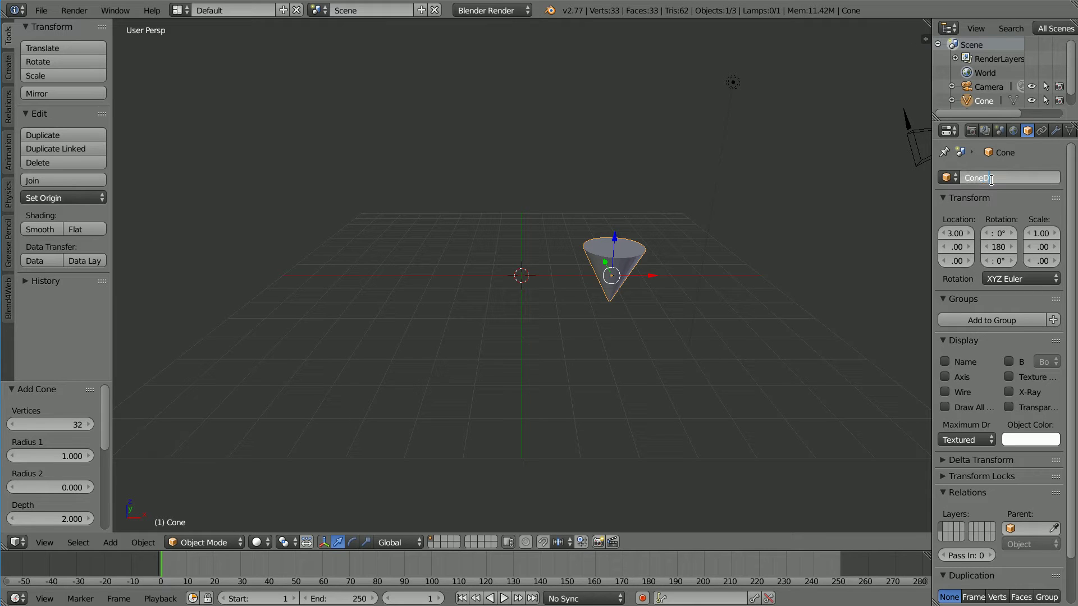
pyautogui.write('ConeDown')
pyautogui.press('Return')
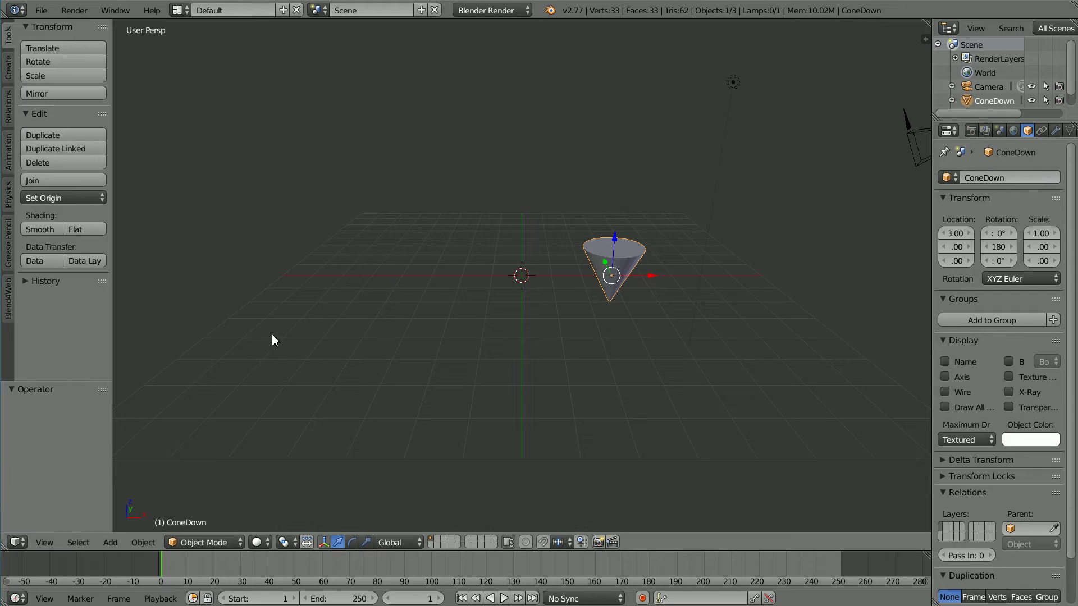
# Add a second cone mesh and set its X location to 1
pyautogui.click(110, 542)
pyautogui.moveTo(130, 528)
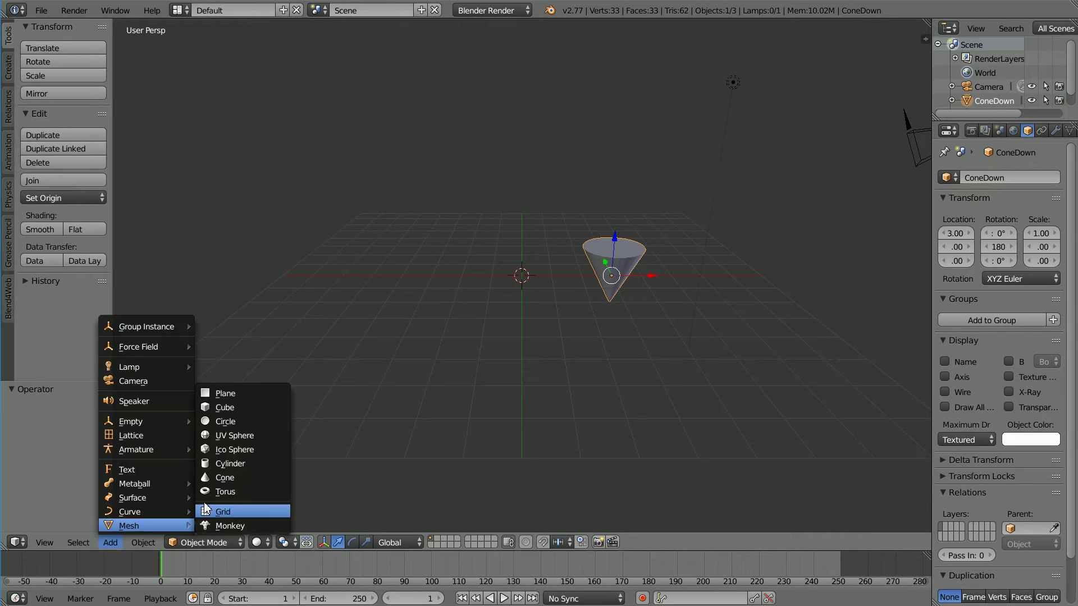
pyautogui.click(230, 477)
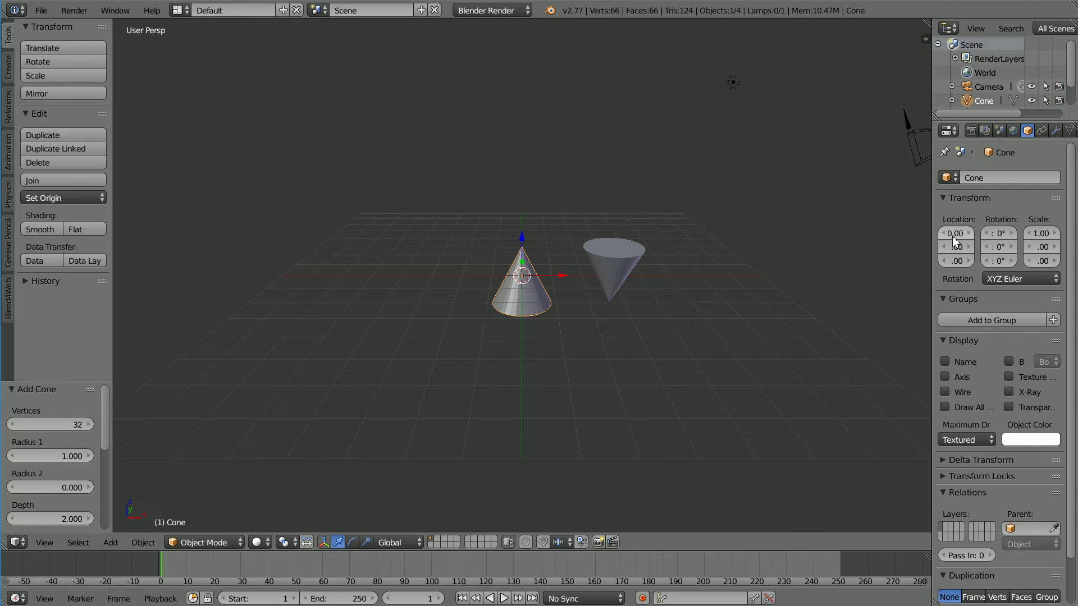
pyautogui.click(954, 233)
pyautogui.write('1')
pyautogui.press('Return')
# Rename the upright cone as ConeUp
pyautogui.click(988, 178)
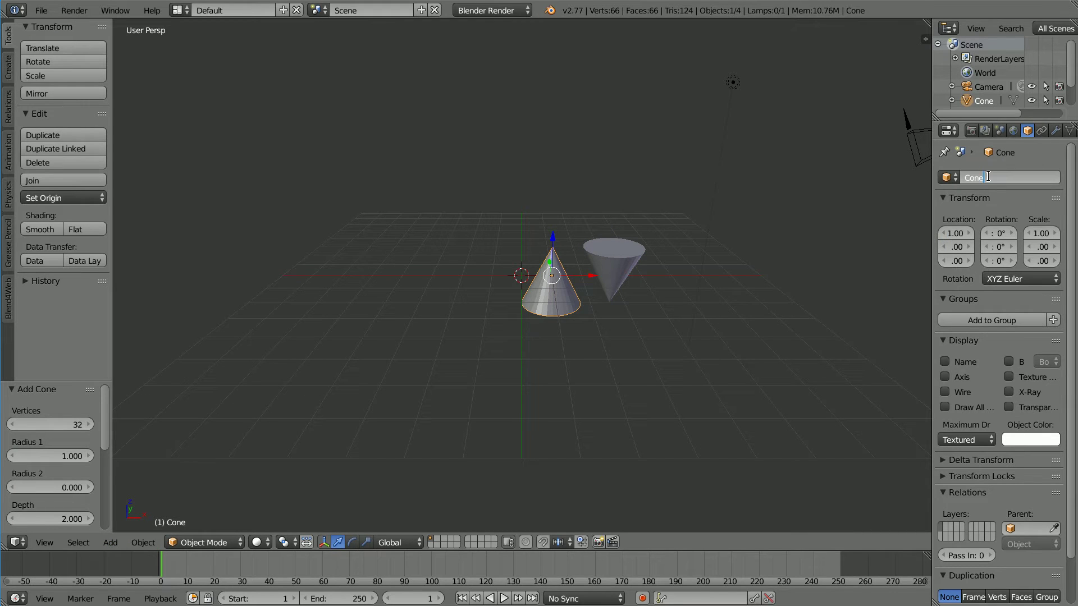
pyautogui.write('Up')
pyautogui.press('Return')
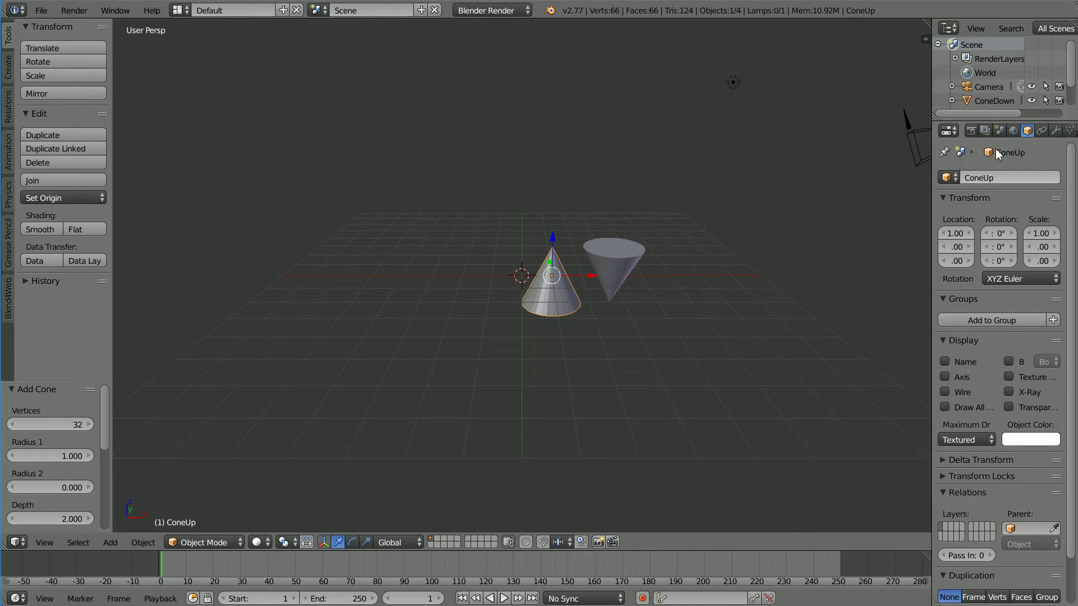
# Add a monkey mesh and set its X location to -3
pyautogui.click(120, 543)
pyautogui.moveTo(135, 526)
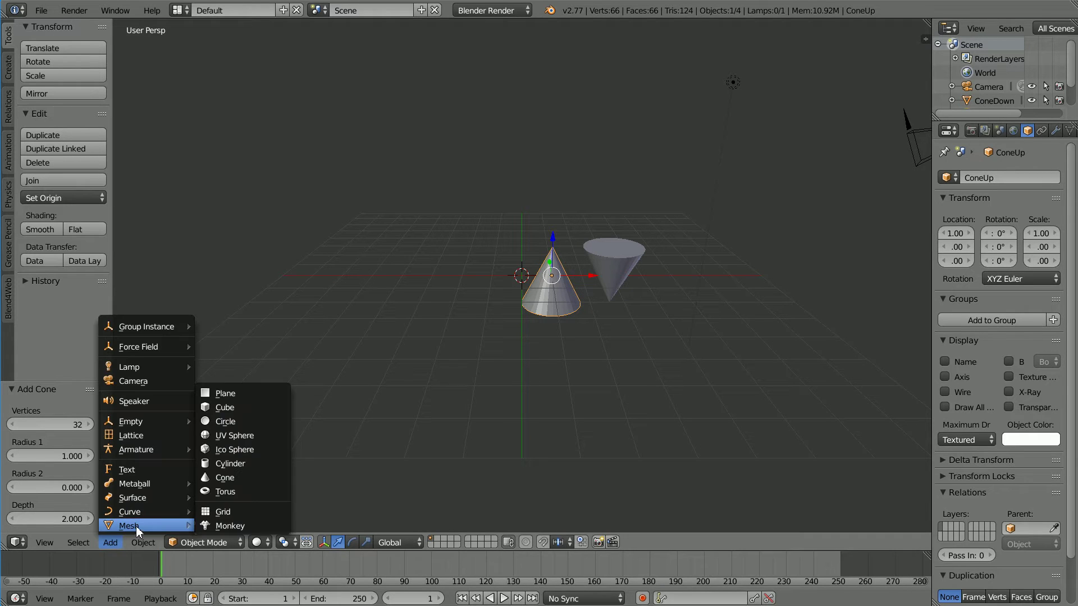
pyautogui.click(231, 526)
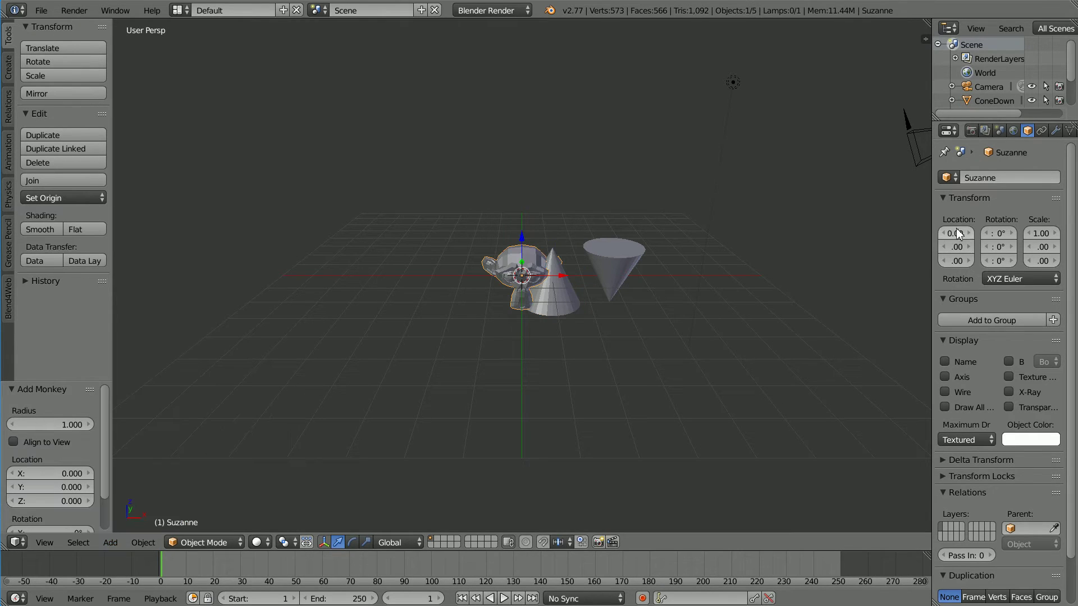
pyautogui.click(958, 234)
pyautogui.write('-3')
pyautogui.press('Return')
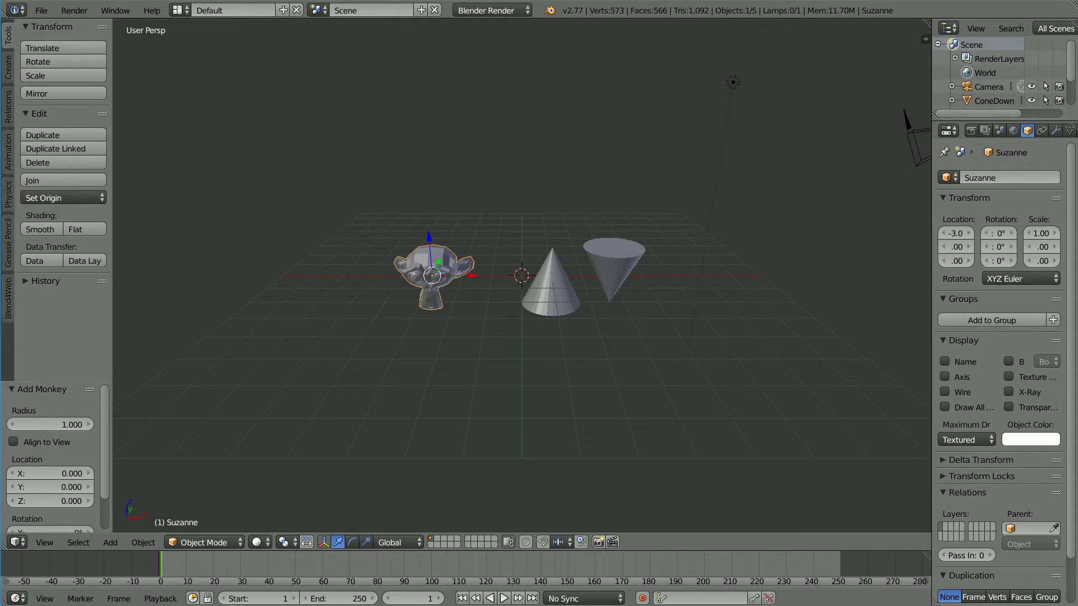
# Give the monkey a new material with a red diffuse color, taking green and blue down to 0
pyautogui.moveTo(932, 212); pyautogui.dragTo(906, 208)
pyautogui.click(1058, 132)
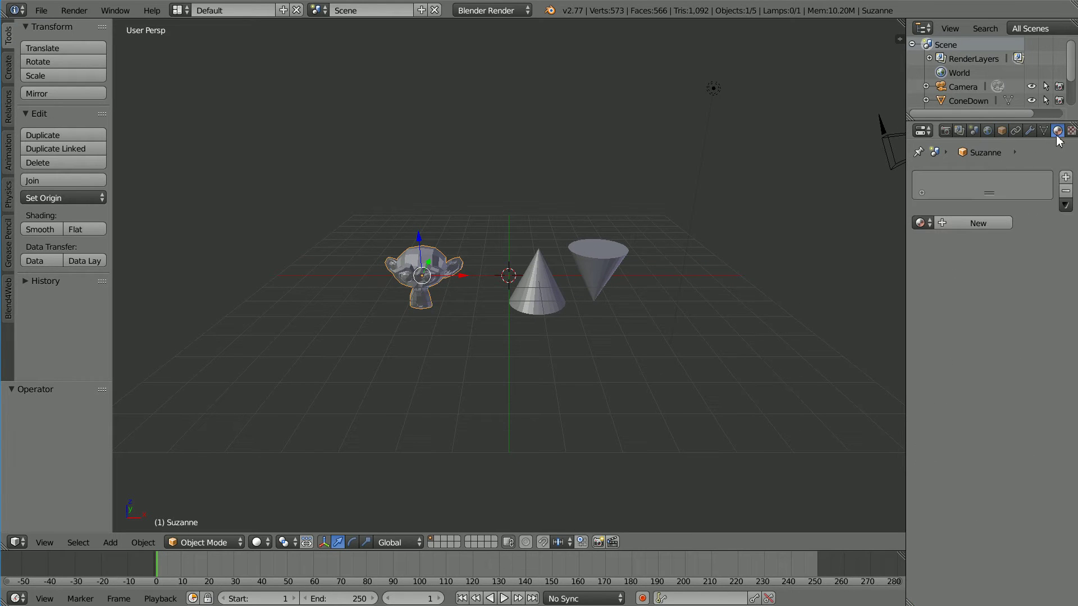
pyautogui.click(963, 223)
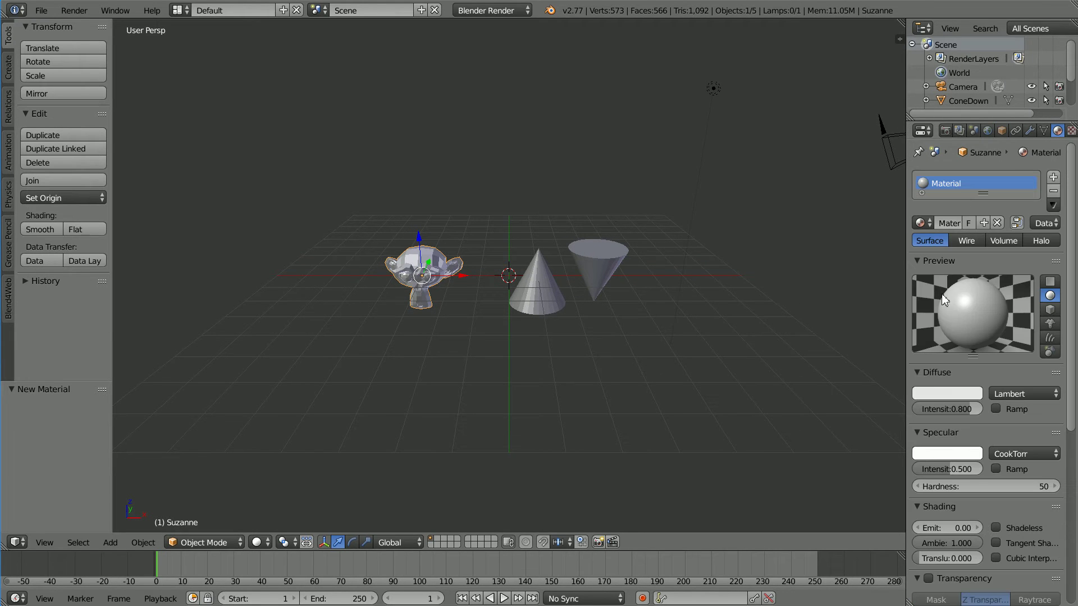
pyautogui.click(947, 403)
pyautogui.hotkey('ctrl', 'v')
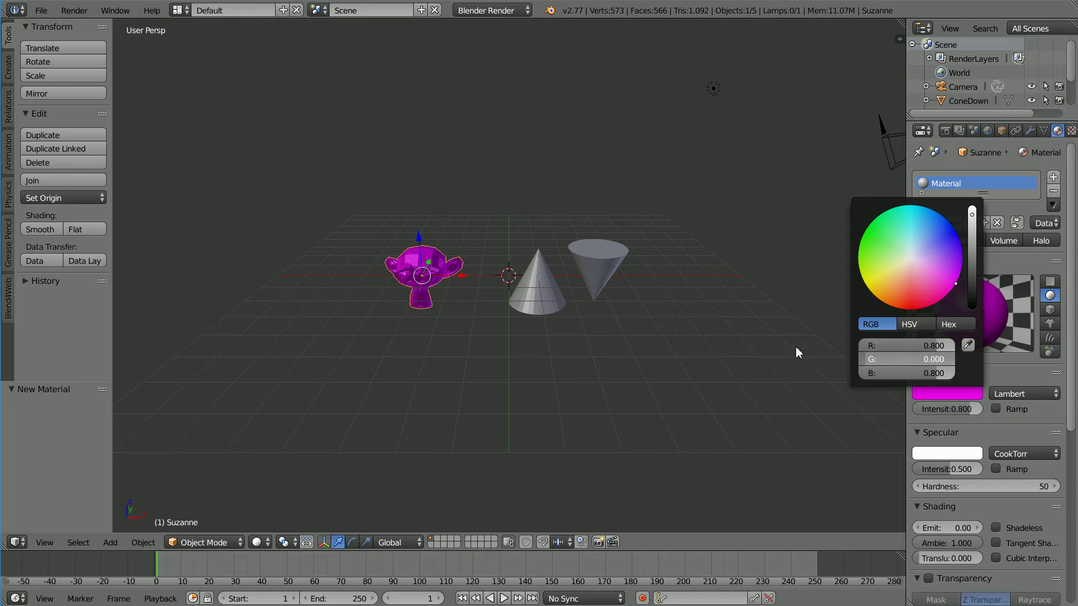
pyautogui.moveTo(876, 373); pyautogui.dragTo(848, 375)
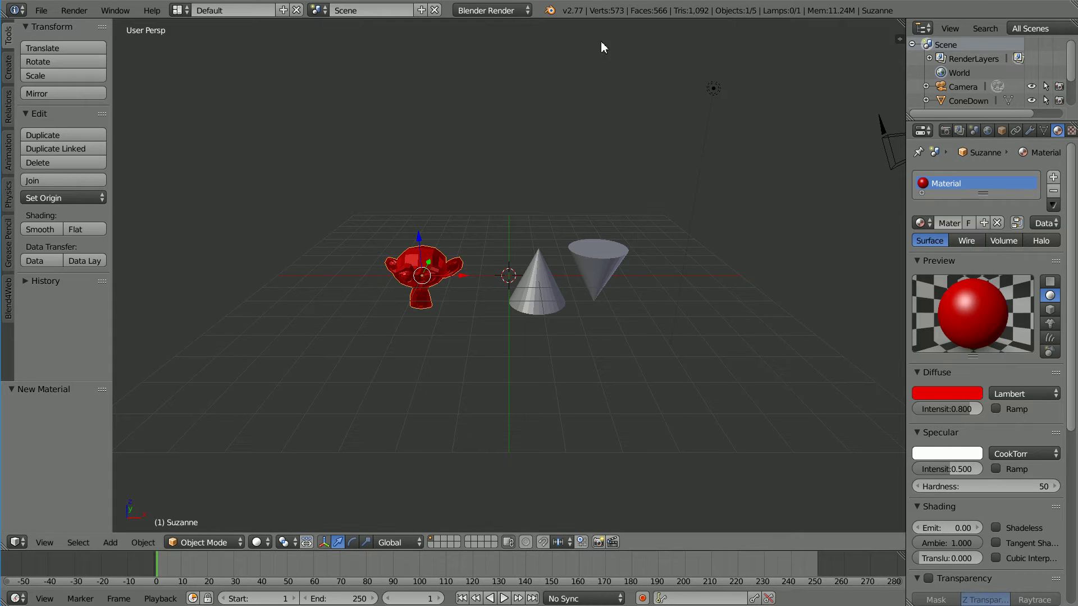
# Give the upright cone a new material with a blue diffuse color, taking red and green down to 0
pyautogui.rightClick(535, 302)
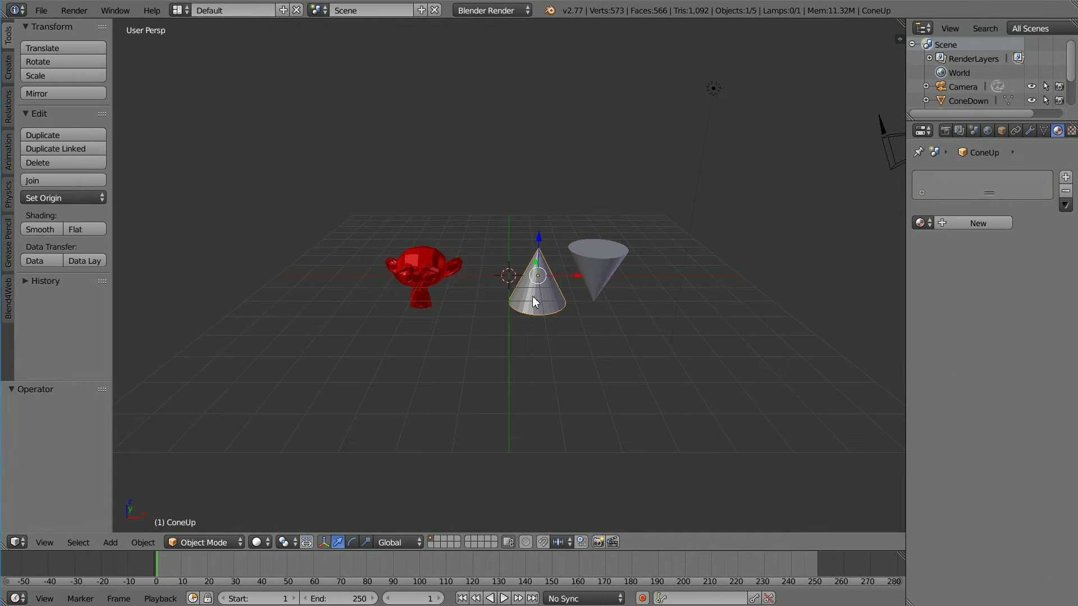
pyautogui.click(942, 223)
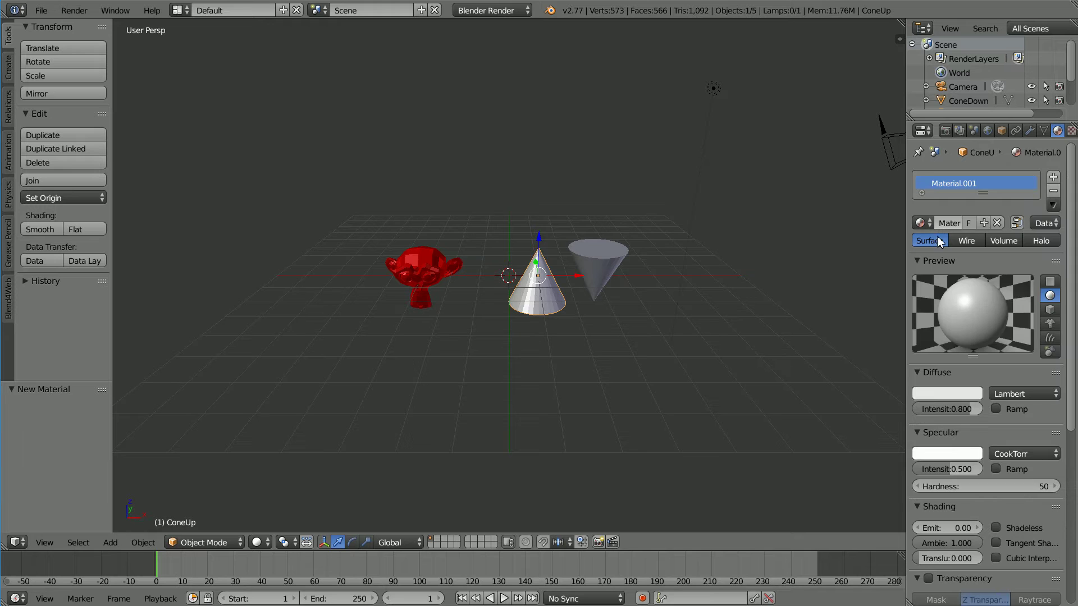
pyautogui.click(955, 393)
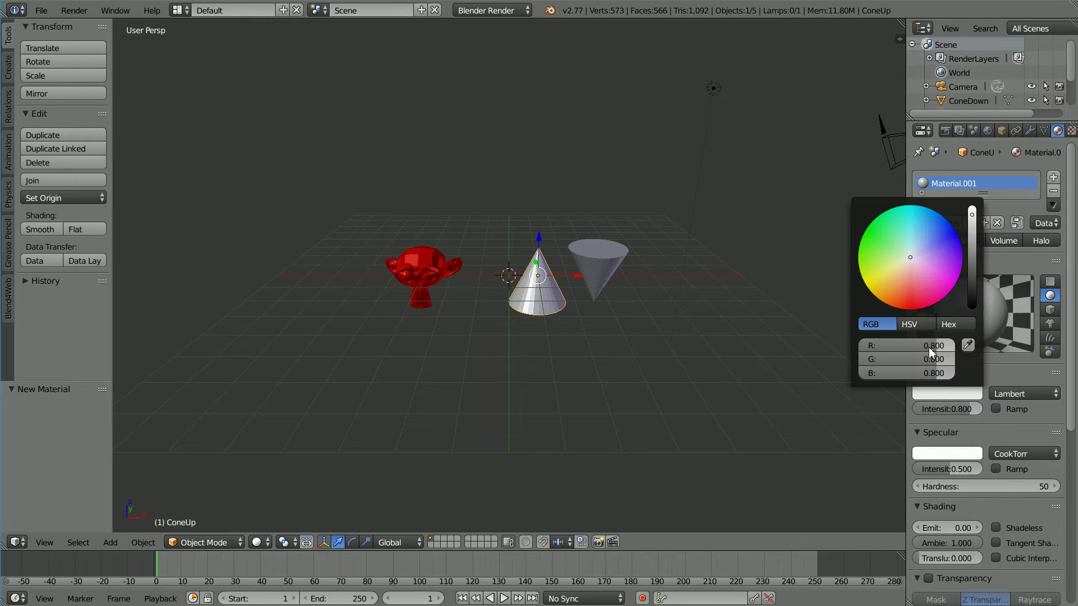
pyautogui.moveTo(929, 351); pyautogui.dragTo(768, 356)
pyautogui.moveTo(910, 359); pyautogui.dragTo(734, 365)
# Assign the existing blue material, Material.001, to the inverted cone
pyautogui.rightClick(601, 264)
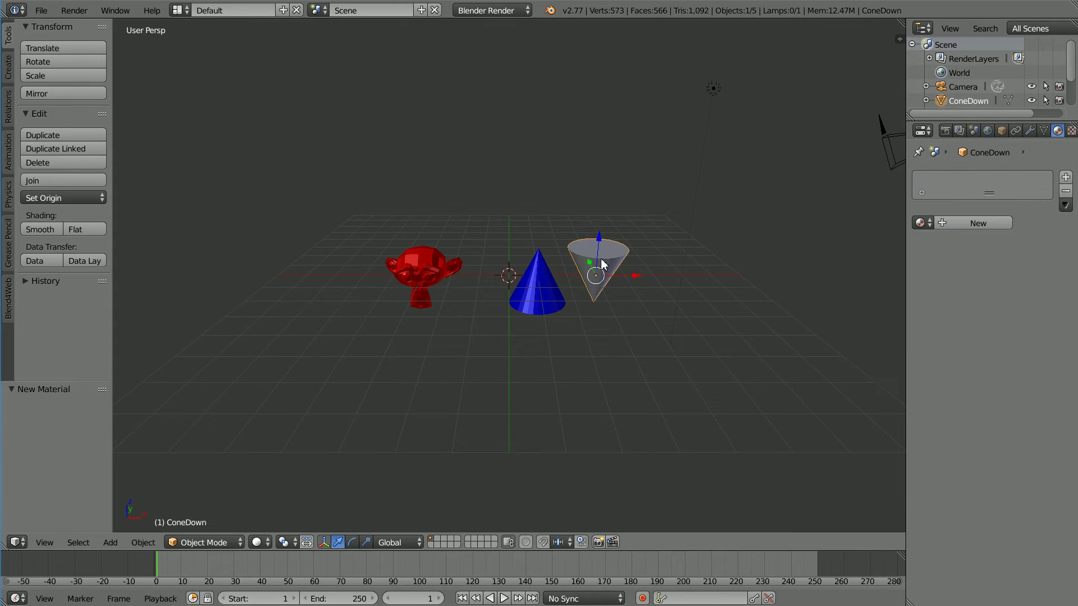
pyautogui.click(916, 222)
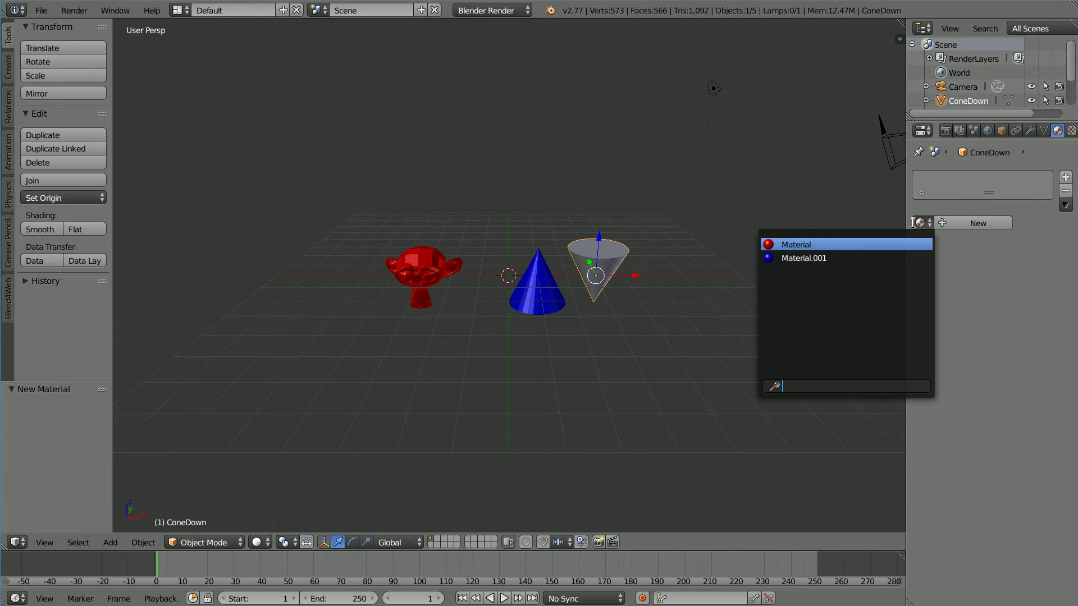
pyautogui.click(848, 259)
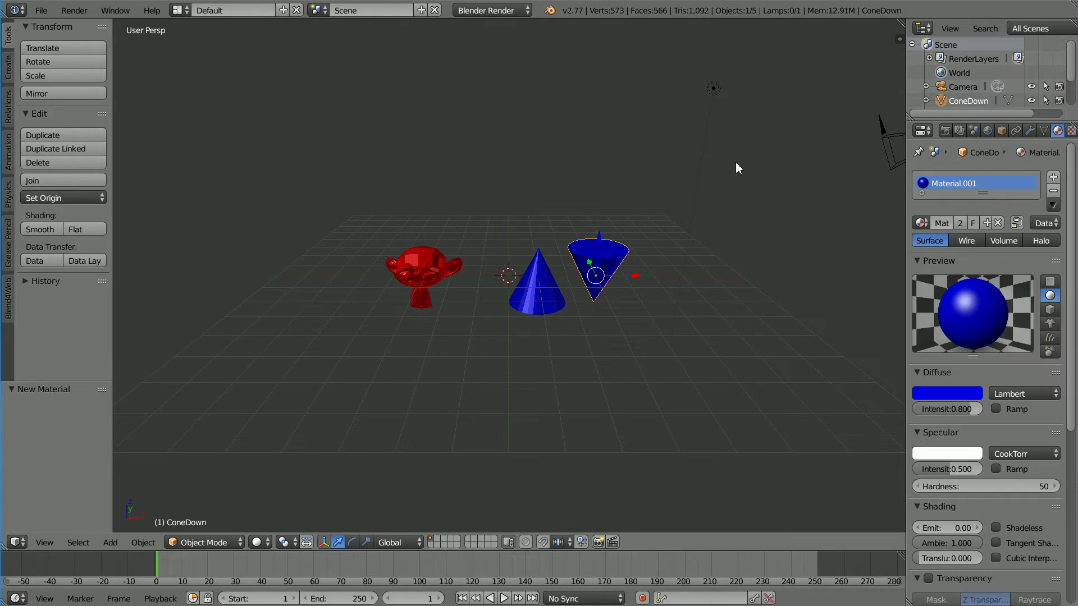
# Apply smooth shading to the inverted cone, the upright cone and the monkey
pyautogui.click(51, 229)
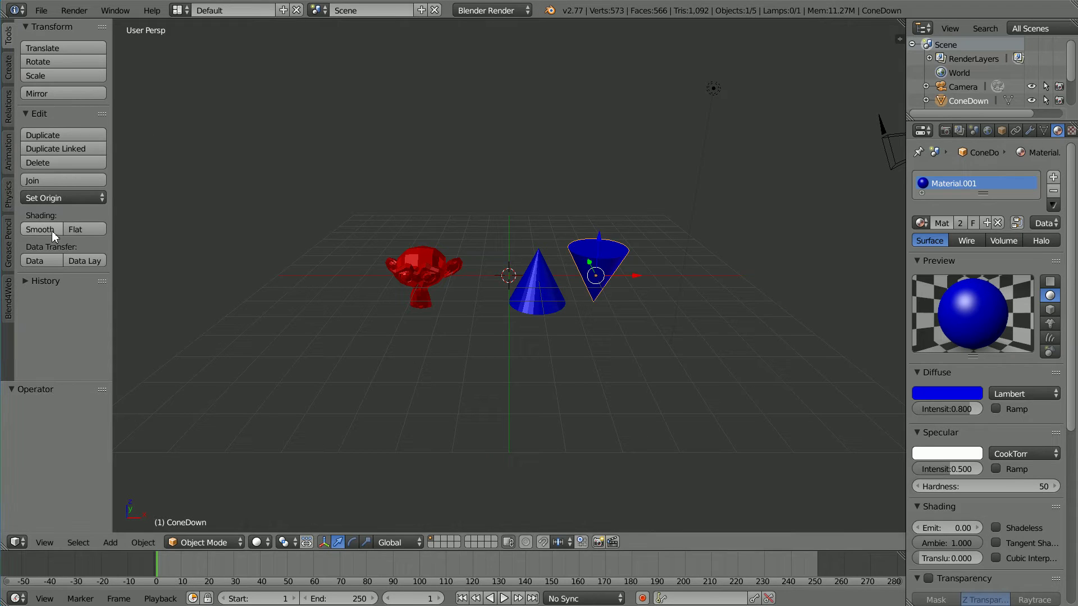
pyautogui.rightClick(544, 297)
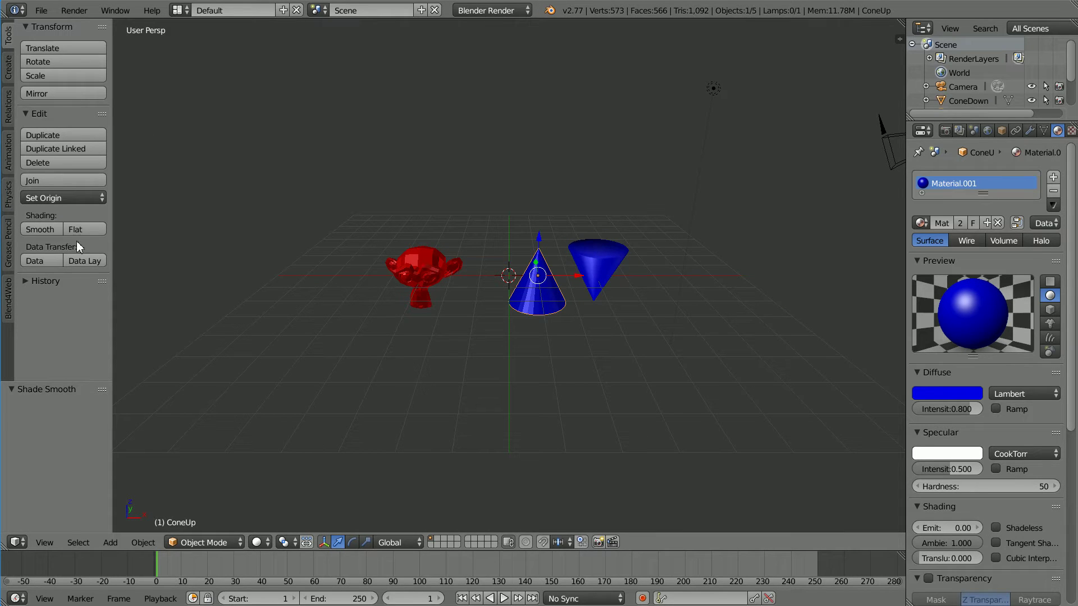
pyautogui.click(55, 230)
pyautogui.rightClick(397, 281)
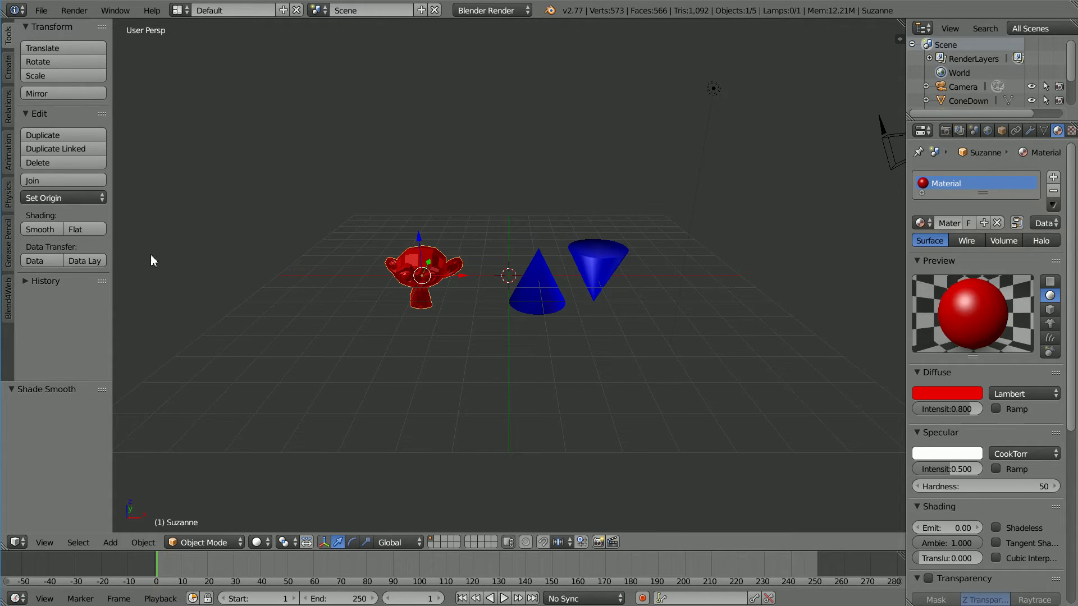
pyautogui.click(51, 232)
# Align the active camera to the current view and switch the render engine to Blend4Web
pyautogui.click(45, 542)
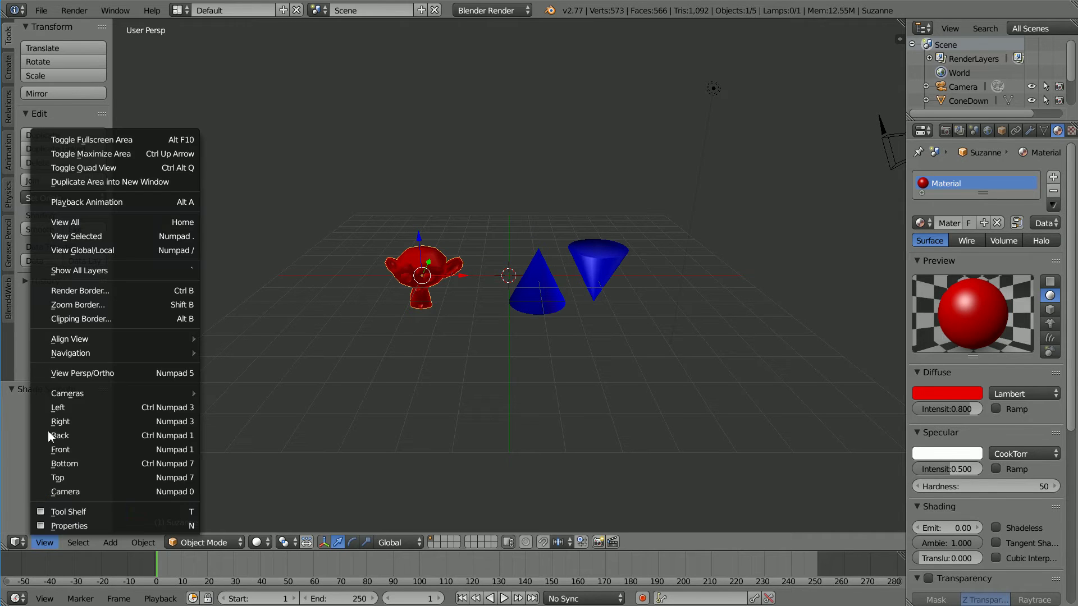
pyautogui.moveTo(173, 339)
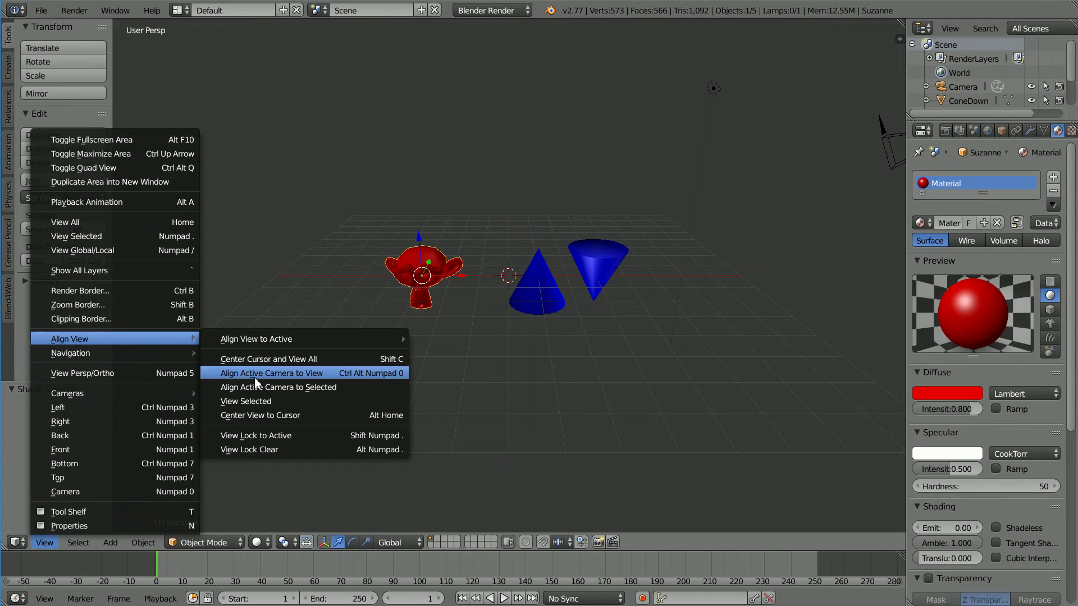
pyautogui.click(333, 373)
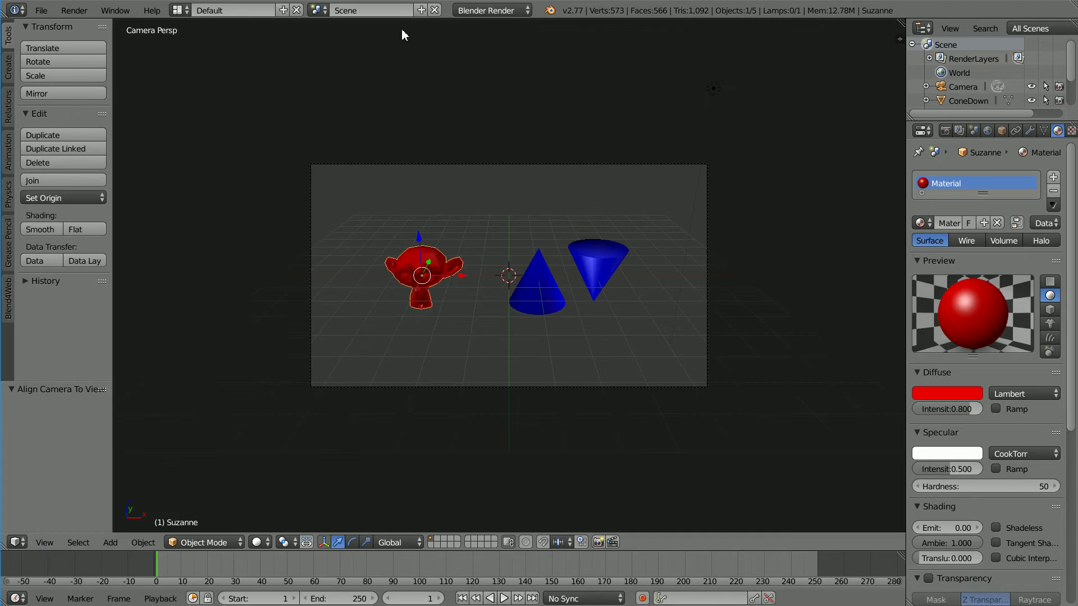
pyautogui.click(493, 11)
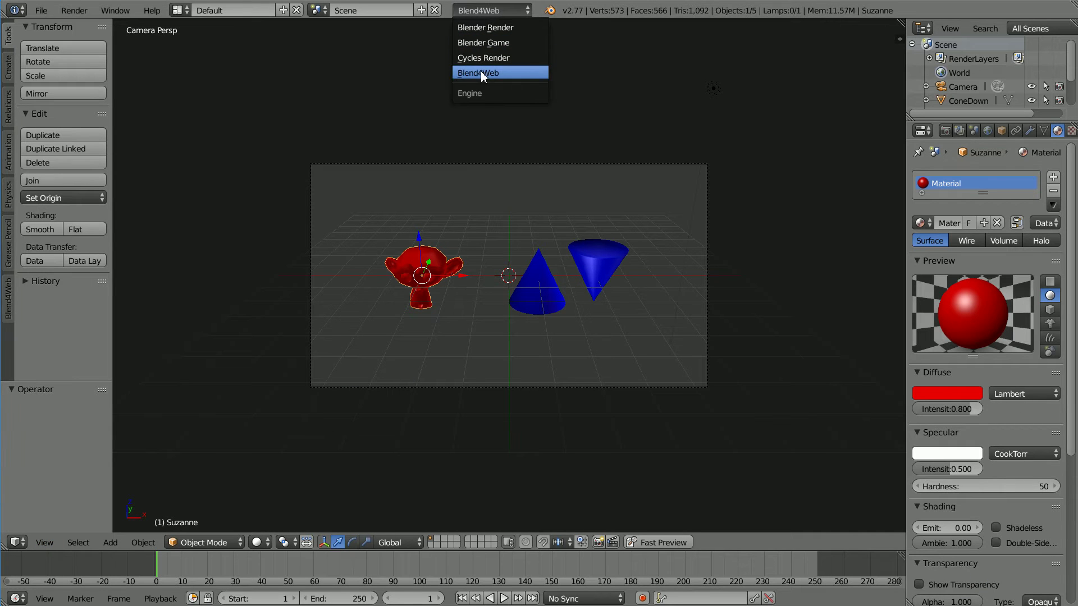
pyautogui.click(520, 72)
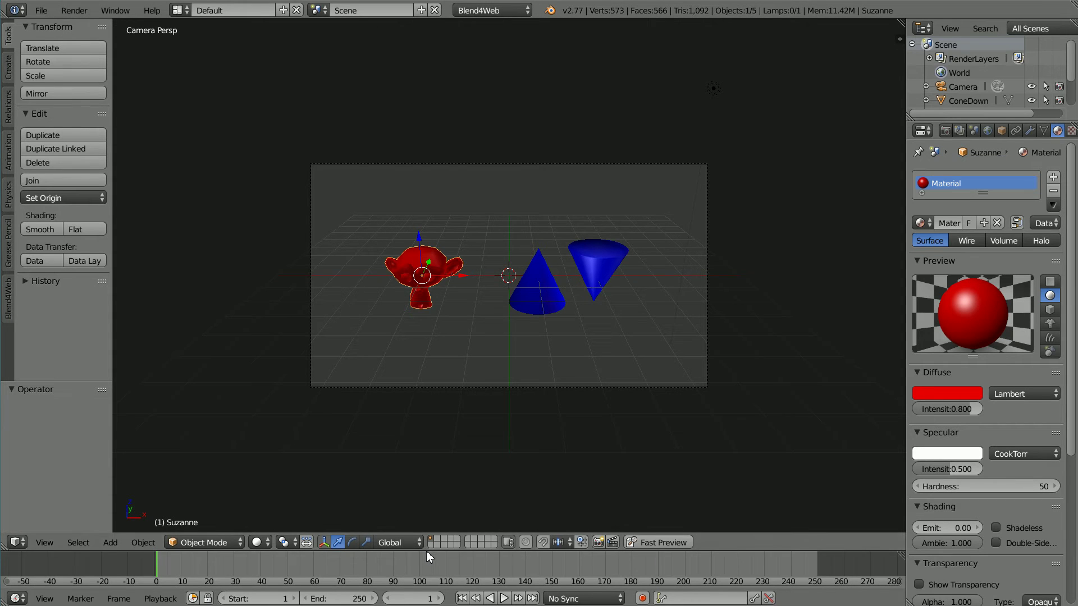
# Enlarge the timeline area to about half the window height and turn it into a Node Editor for Blend4Web logic trees
pyautogui.moveTo(426, 551); pyautogui.dragTo(447, 275)
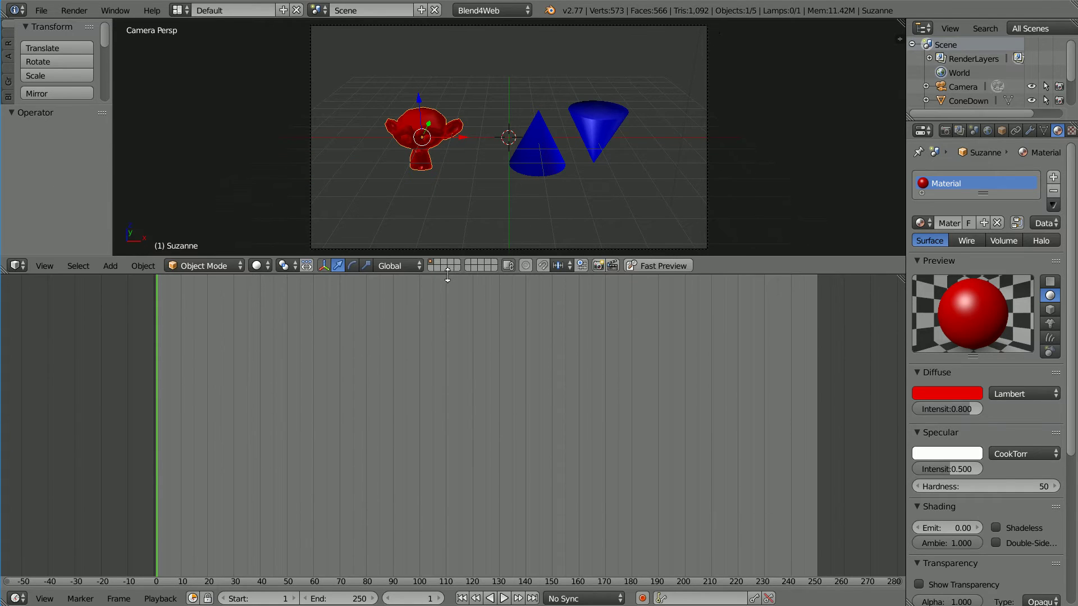
pyautogui.click(21, 599)
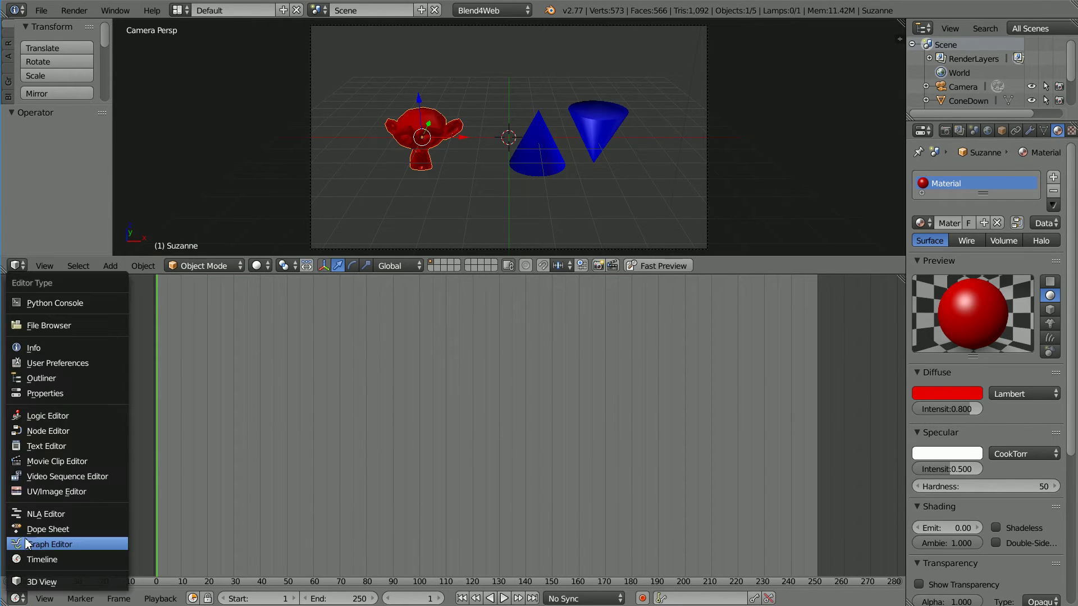
pyautogui.click(102, 436)
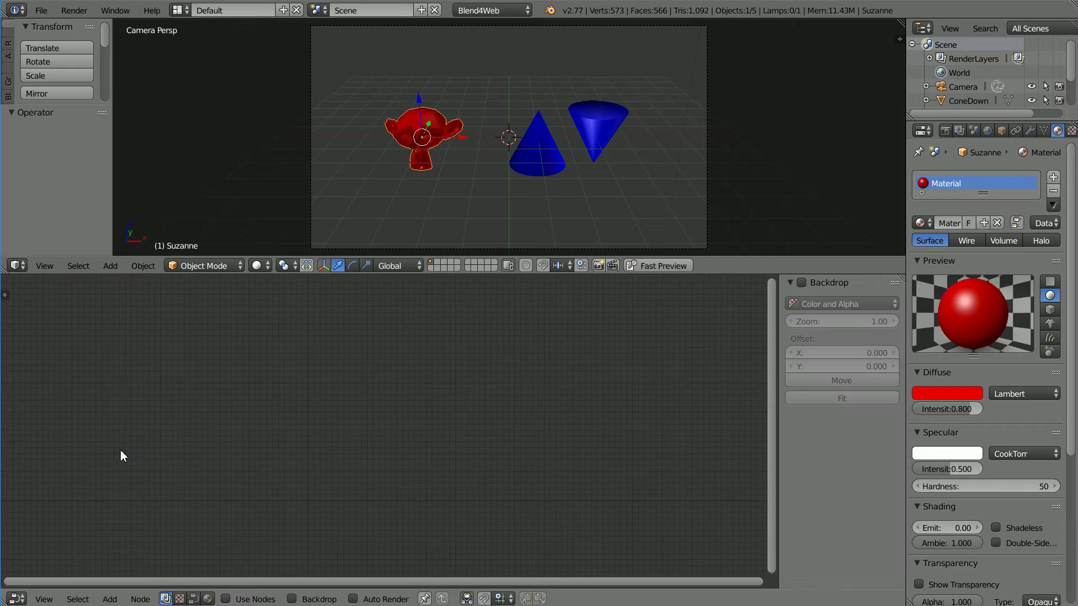
pyautogui.click(193, 599)
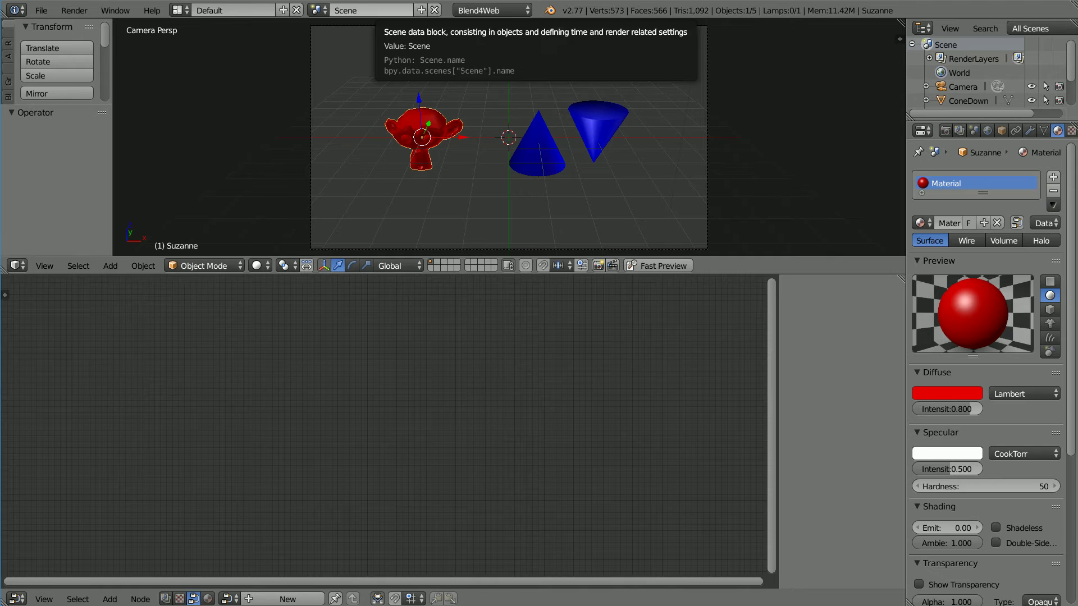
# Enable the Logic Editor in the scene settings and add a new active node tree
pyautogui.click(974, 132)
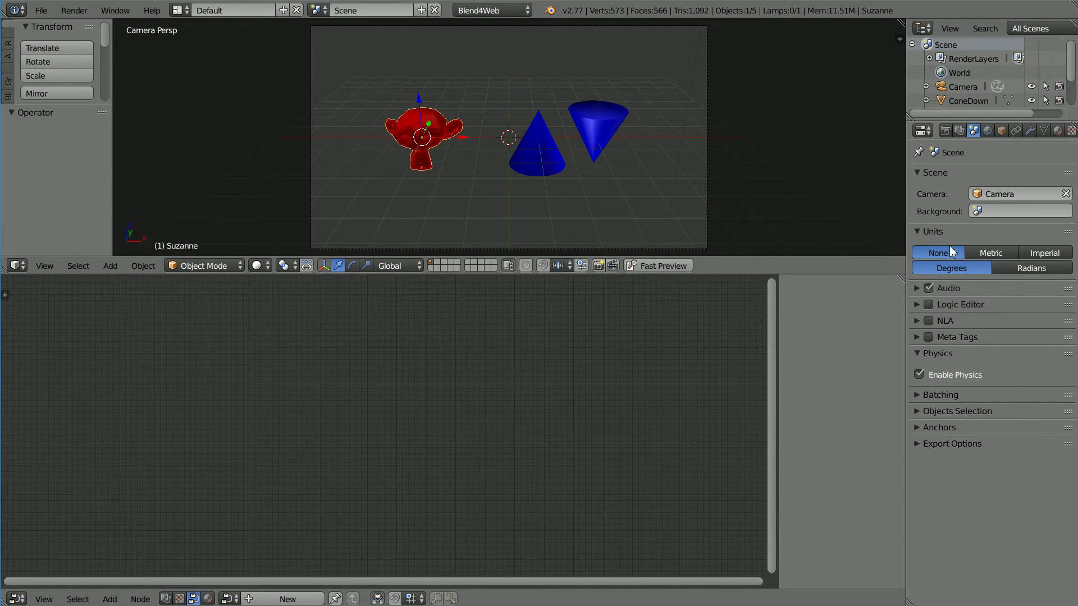
pyautogui.click(918, 305)
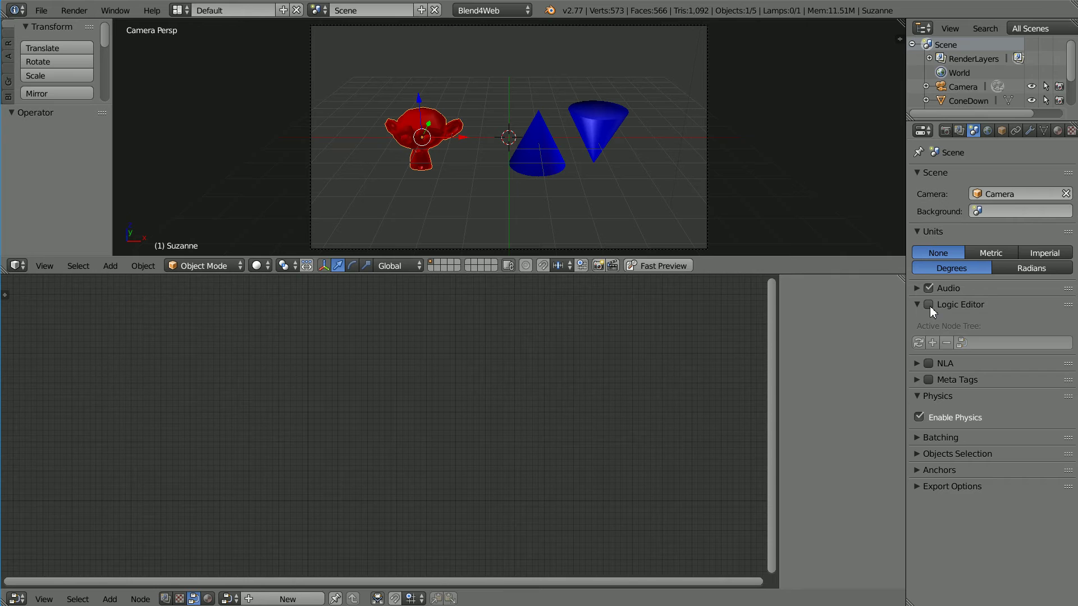
pyautogui.click(930, 304)
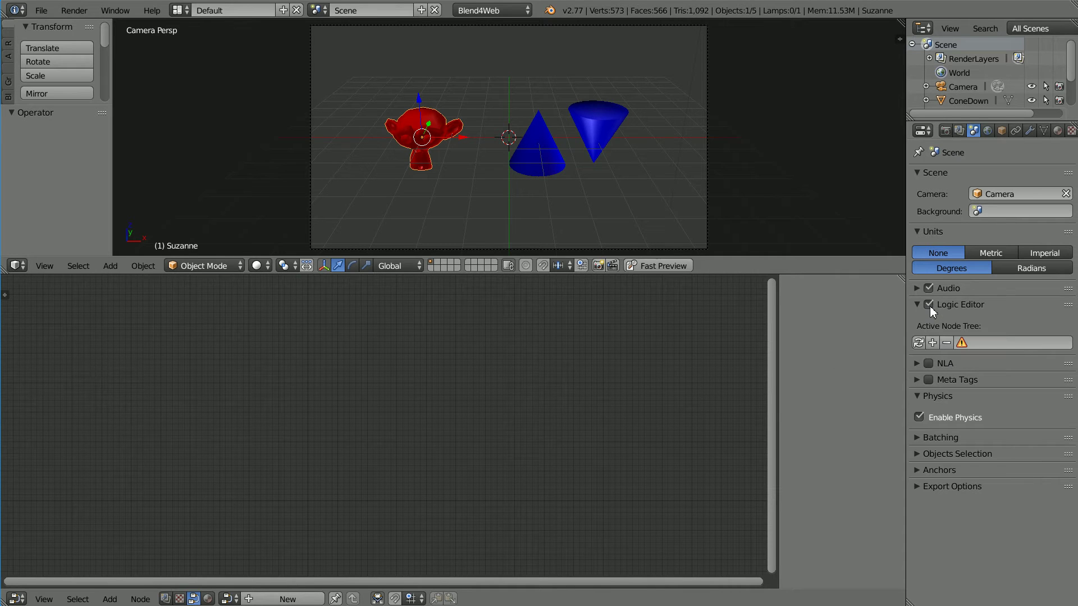
pyautogui.click(932, 343)
# Load B4WLogicNodeTree into the node editor and hide the editor's properties sidebar
pyautogui.click(228, 598)
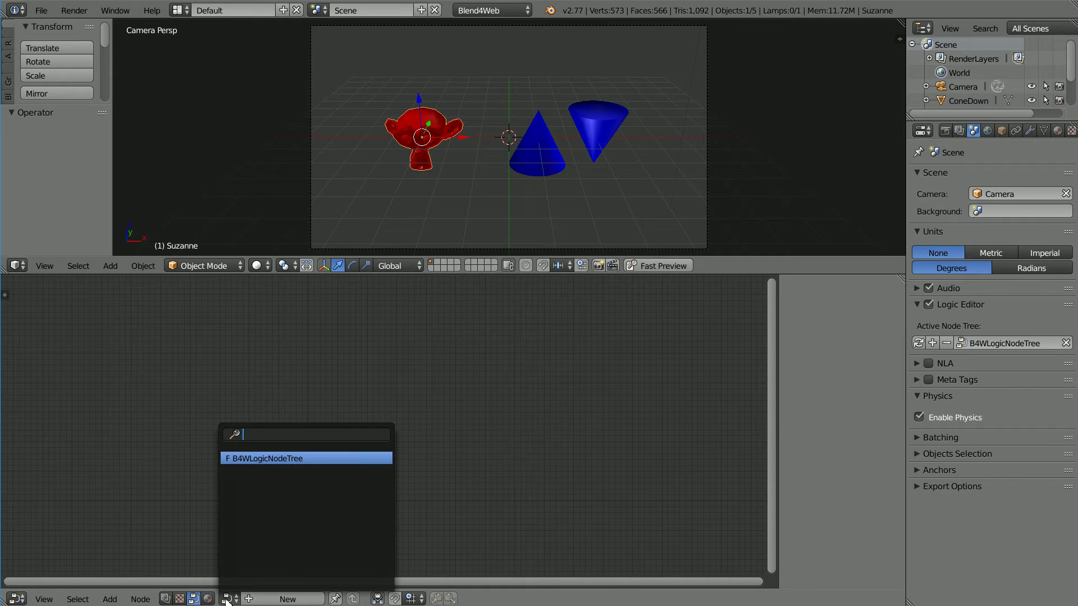
pyautogui.click(330, 458)
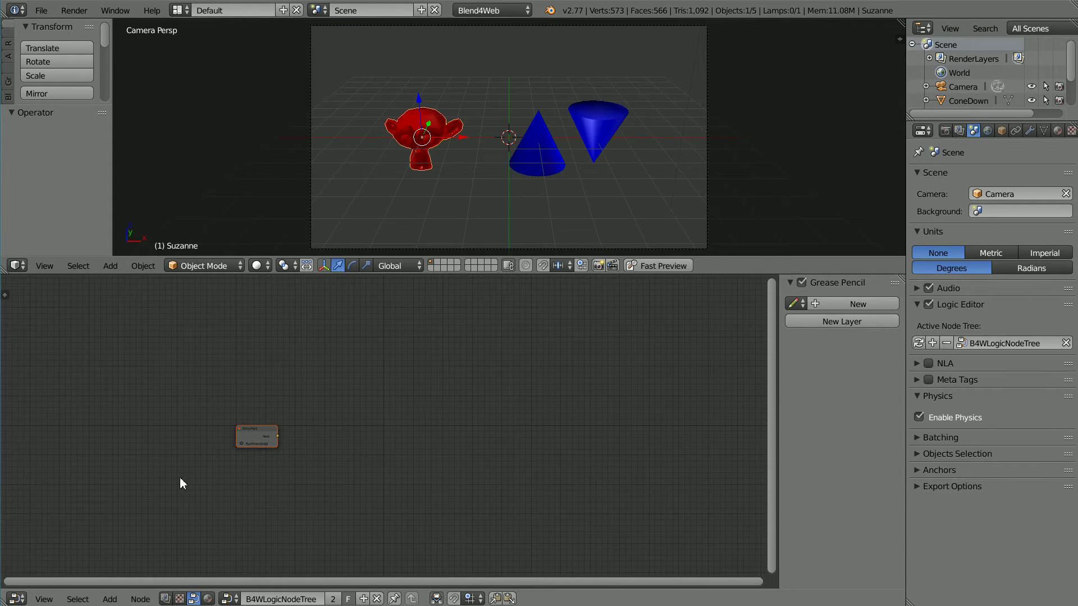
pyautogui.click(37, 599)
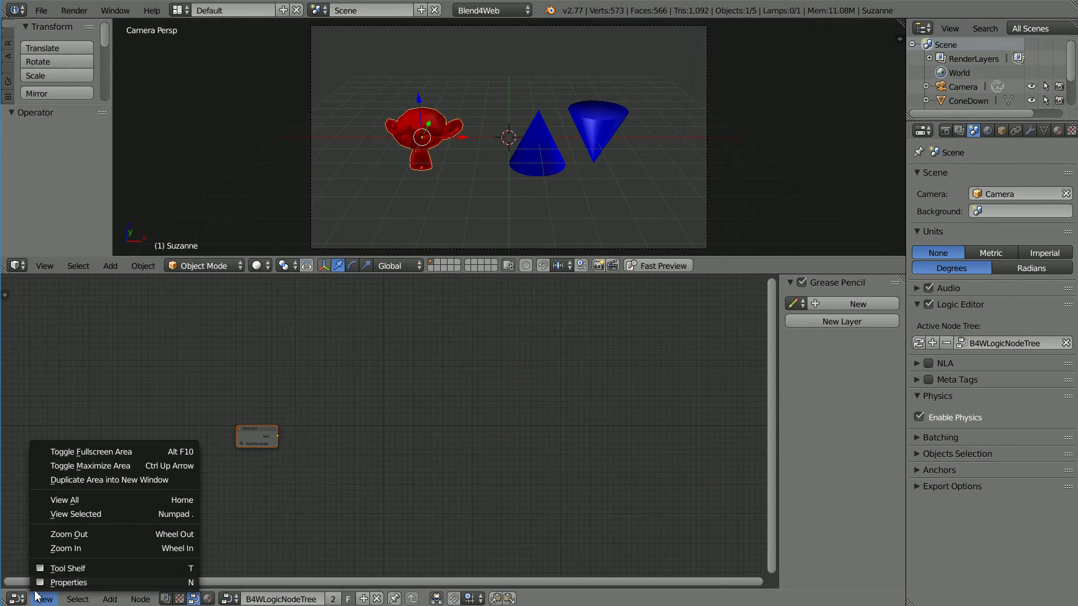
pyautogui.click(68, 582)
pyautogui.scroll(4, 539, 459)
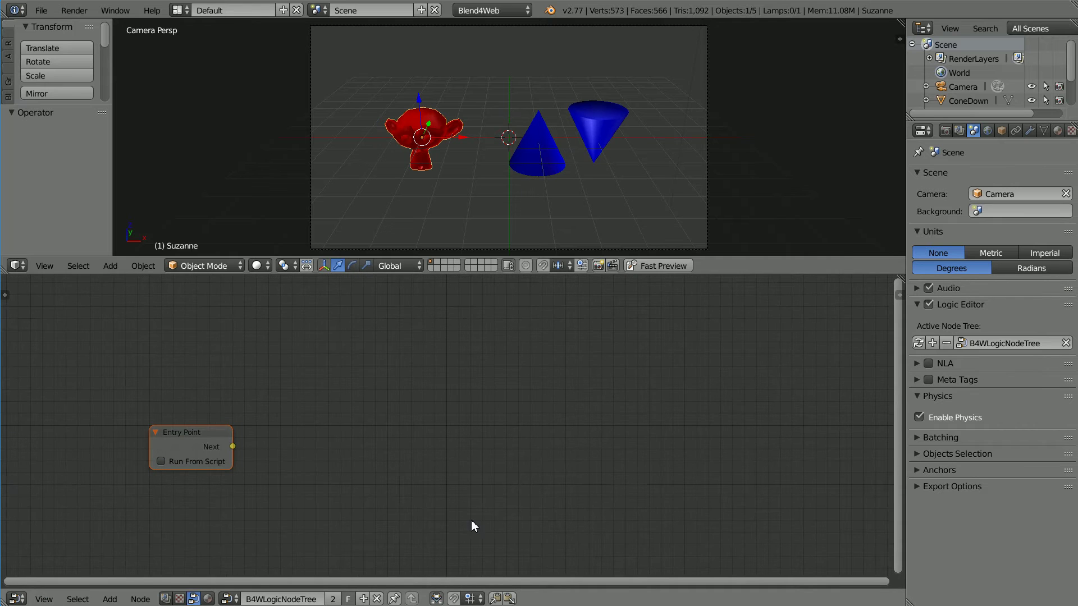
pyautogui.keyDown('ctrl'); pyautogui.scroll(-6, 416, 526); pyautogui.keyUp('ctrl')
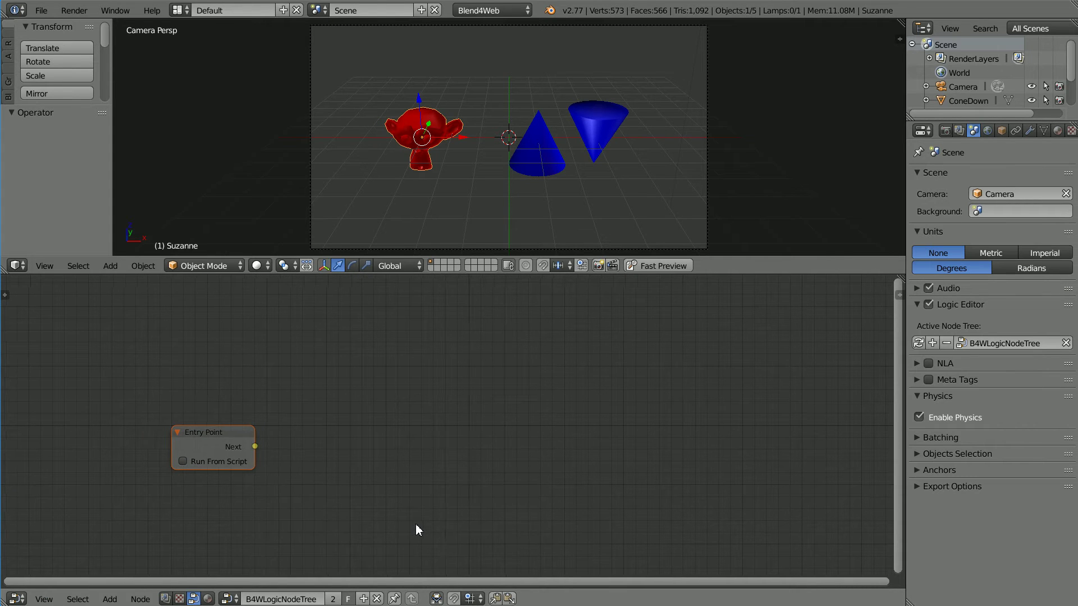
pyautogui.keyDown('ctrl'); pyautogui.scroll(-2, 416, 523); pyautogui.keyUp('ctrl')
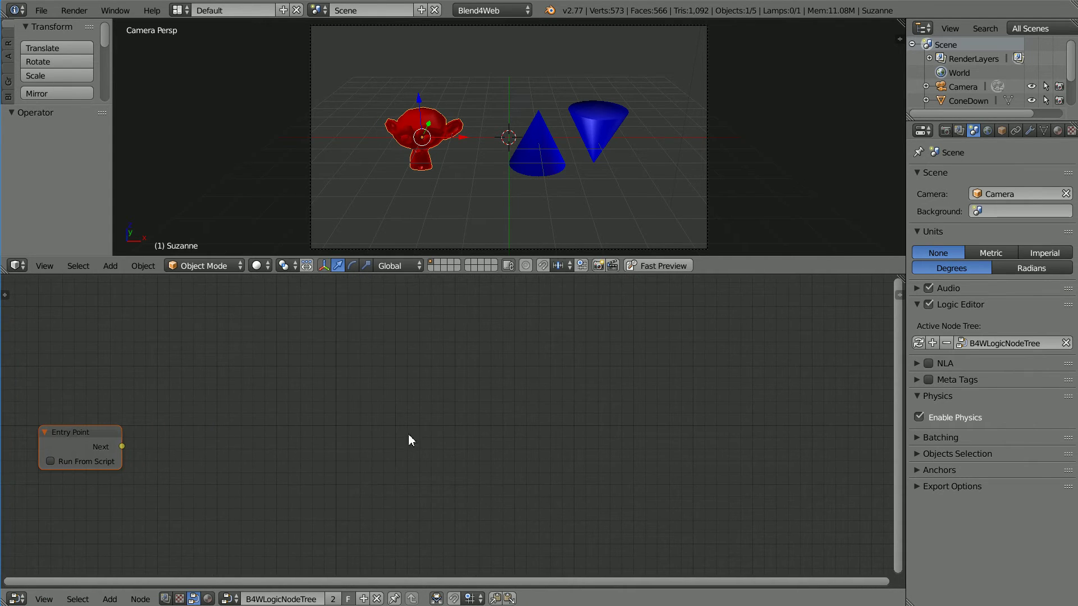
# Add a Variable Store node for variable R1 and link the Entry Point's Next output to its Previous input
pyautogui.click(109, 599)
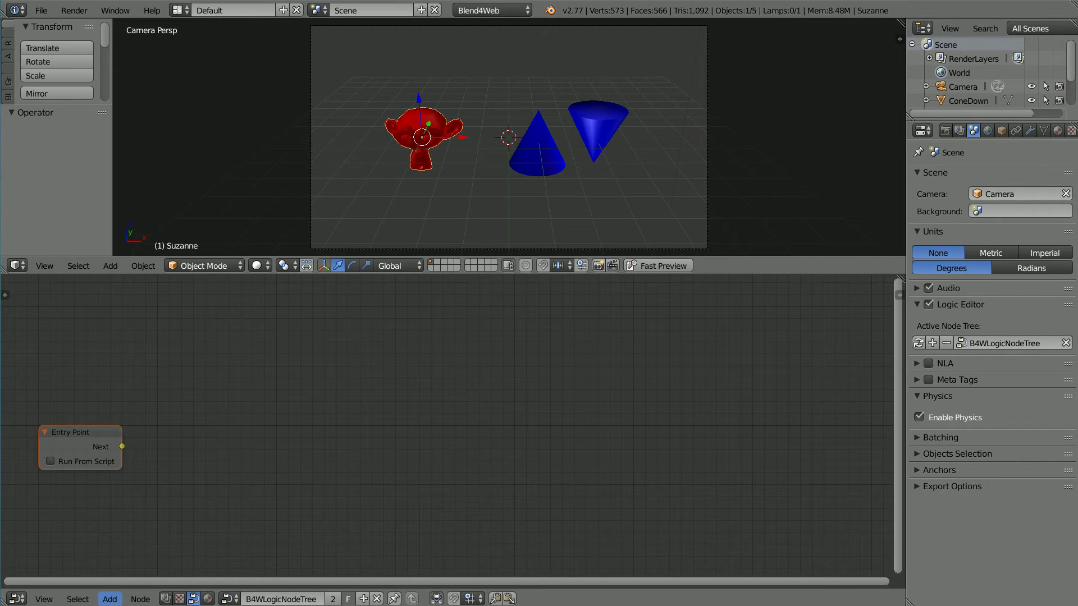
pyautogui.moveTo(122, 513)
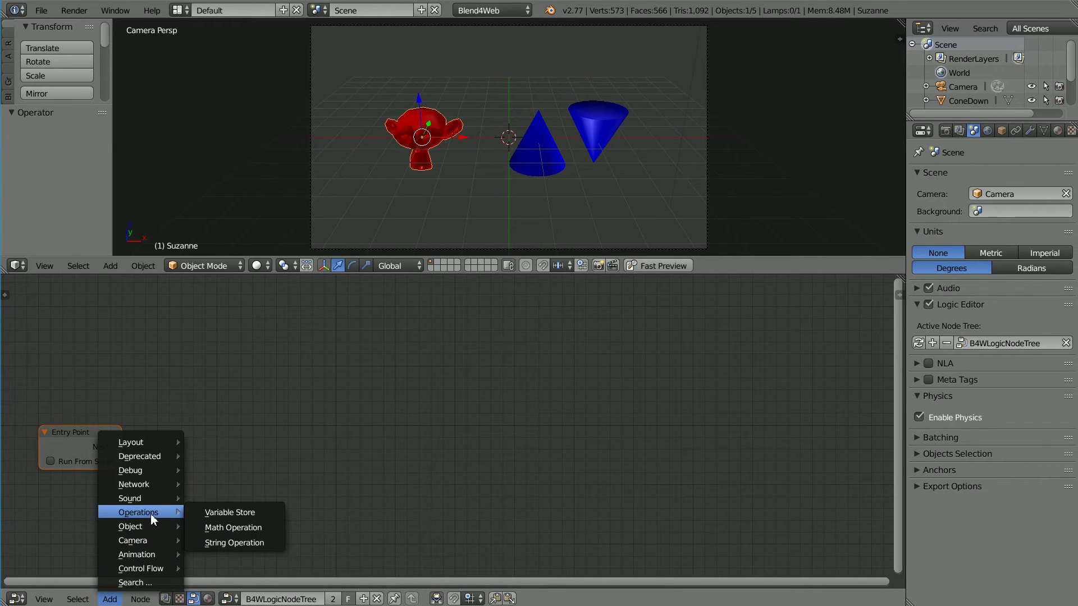
pyautogui.click(265, 519)
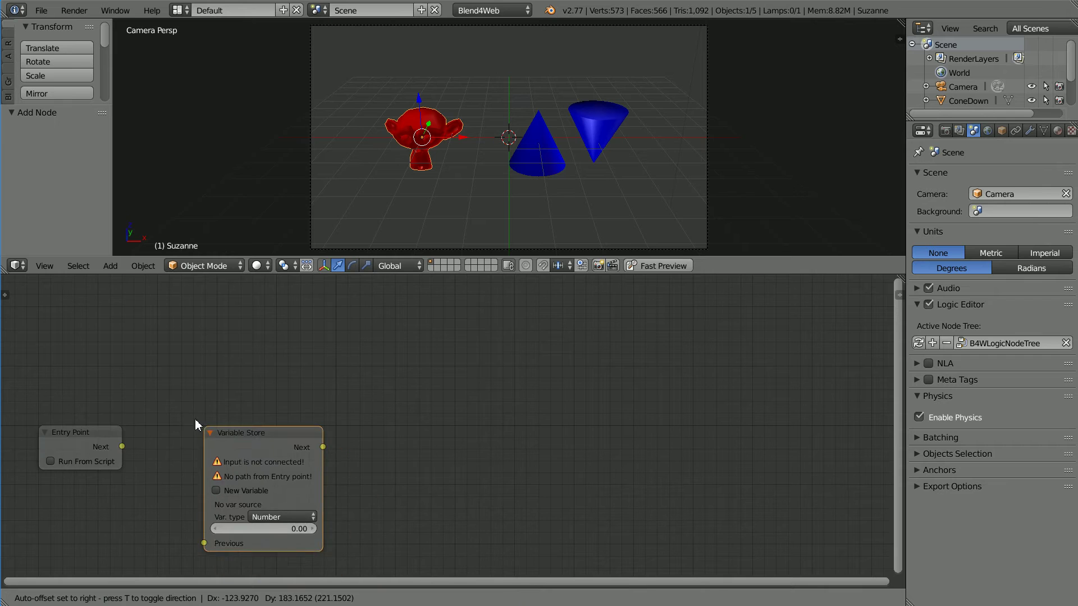
pyautogui.click(145, 382)
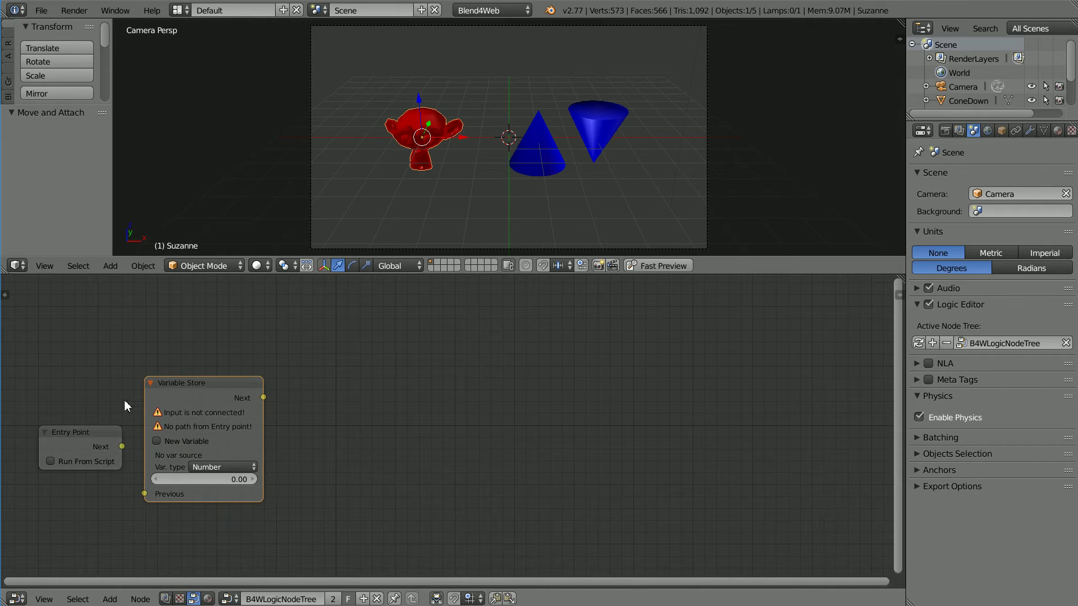
pyautogui.moveTo(122, 446); pyautogui.dragTo(145, 495)
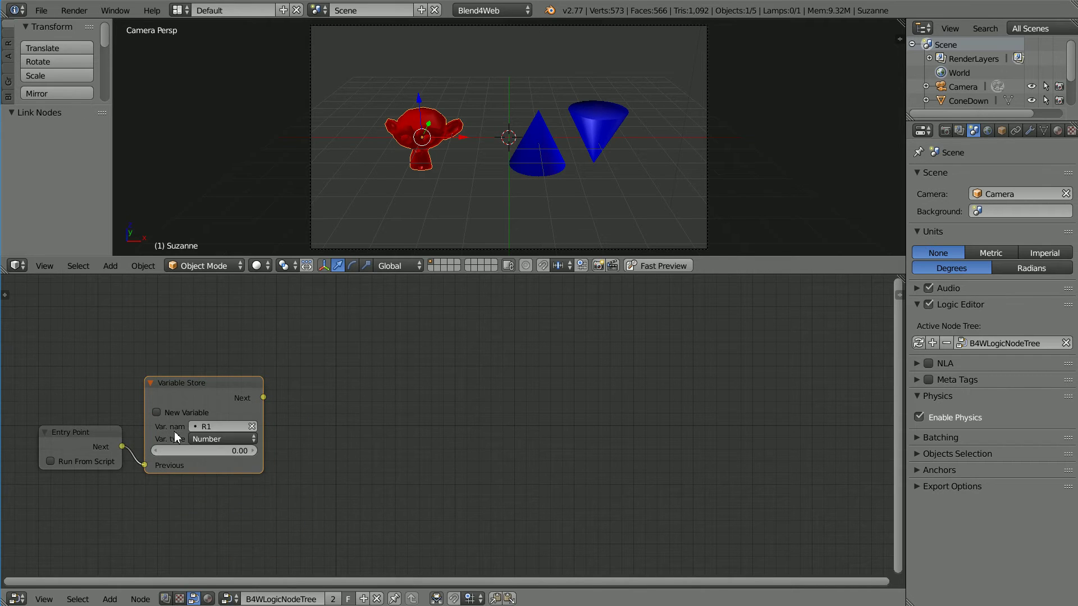
pyautogui.click(225, 426)
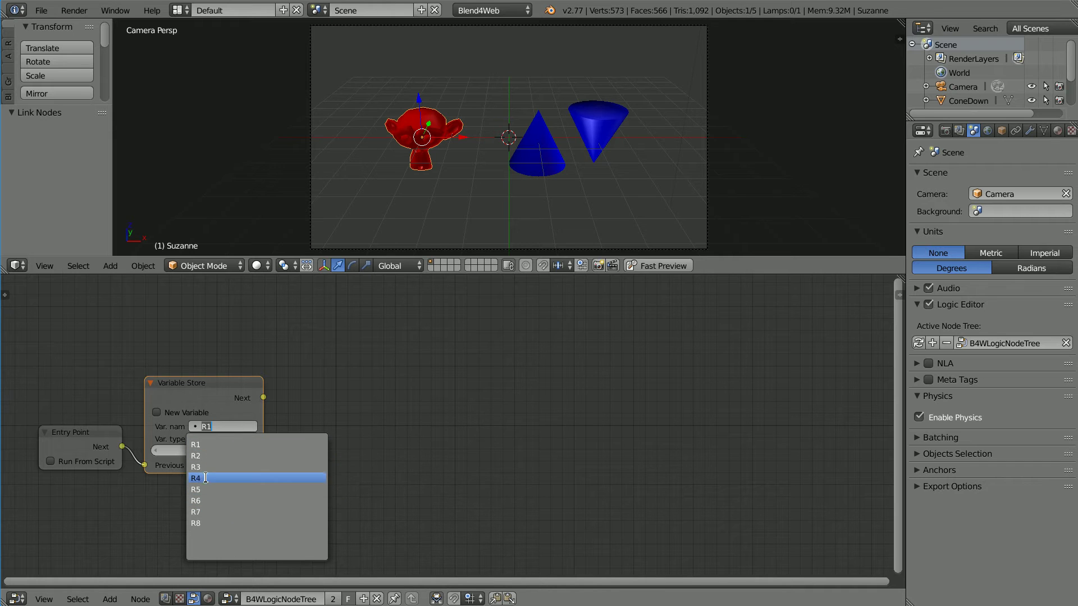
pyautogui.click(208, 445)
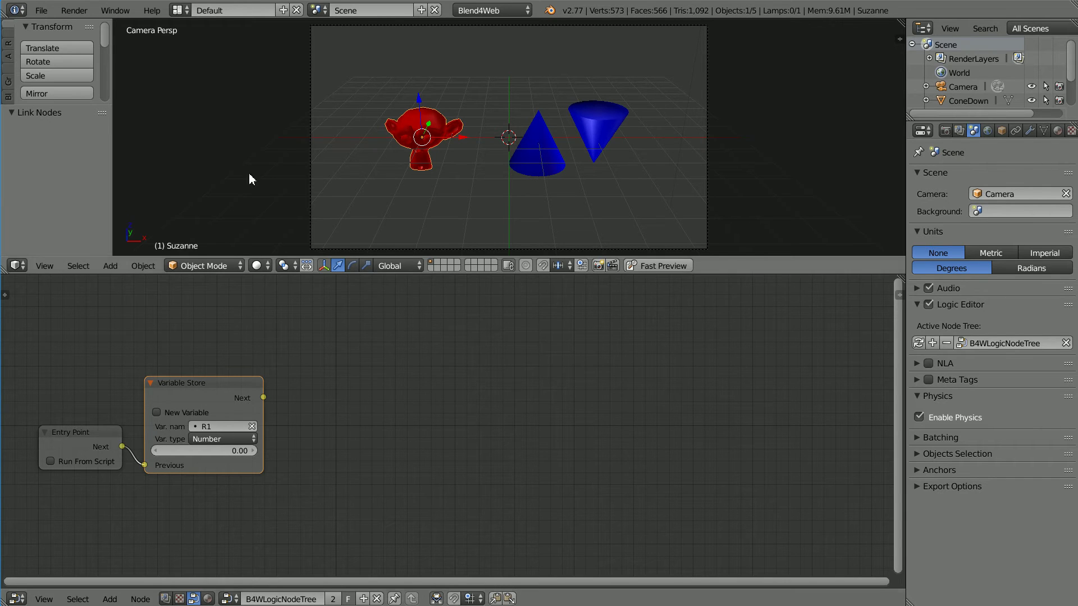
# Add a Switch Select node and link the Variable Store's Next output to its Previous input
pyautogui.click(110, 599)
pyautogui.moveTo(121, 570)
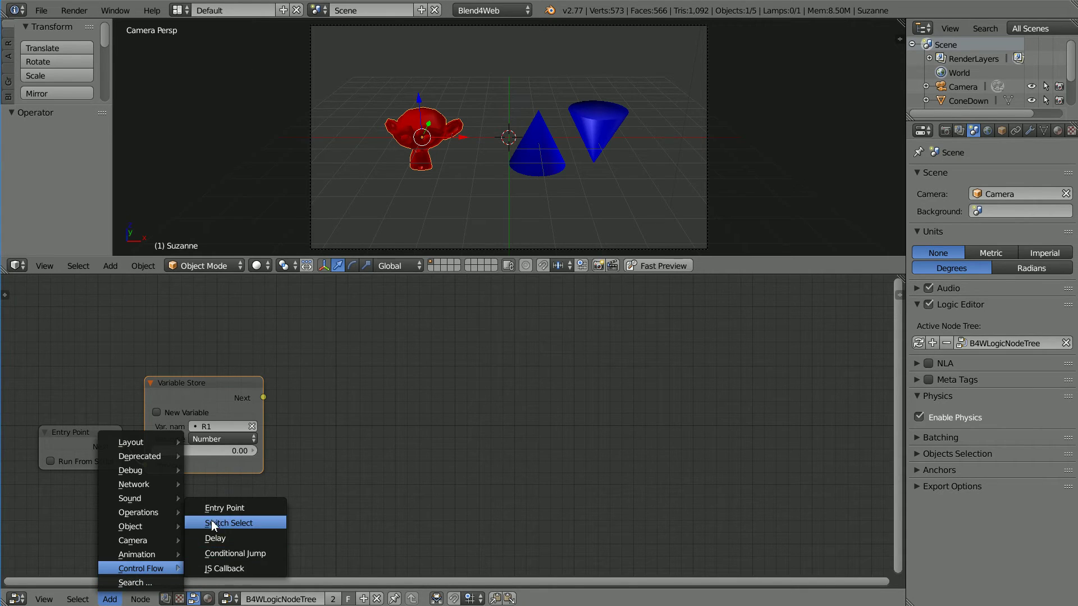
pyautogui.click(276, 526)
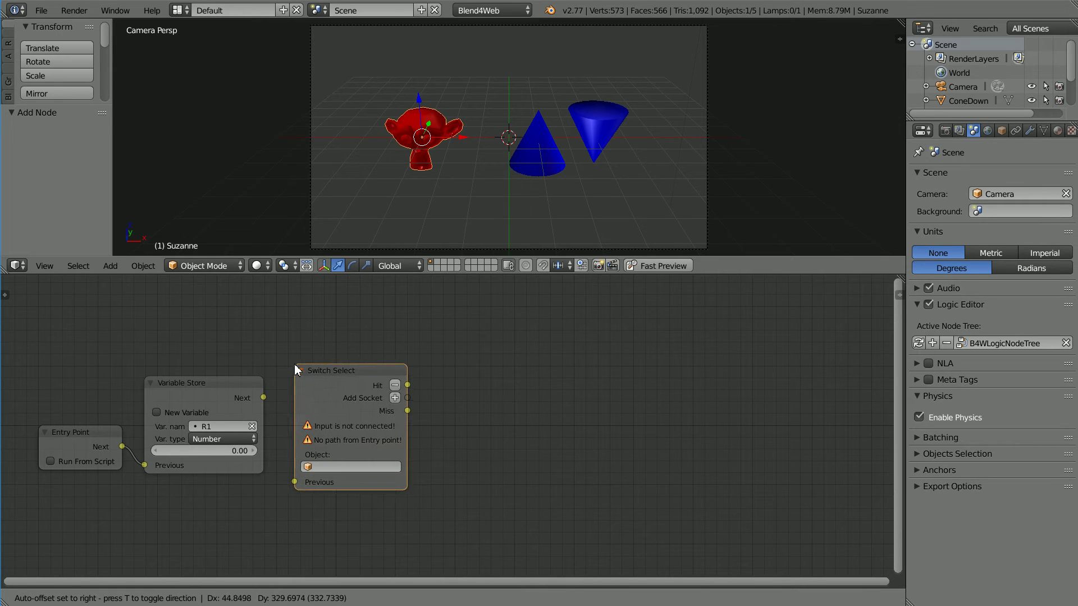
pyautogui.click(292, 354)
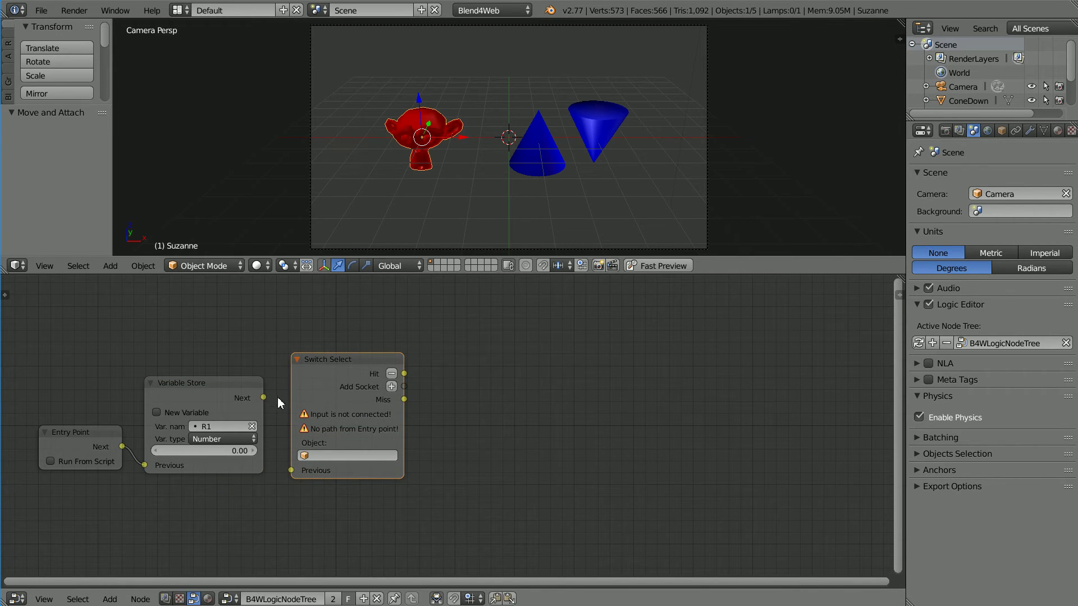
pyautogui.moveTo(264, 398); pyautogui.dragTo(292, 470)
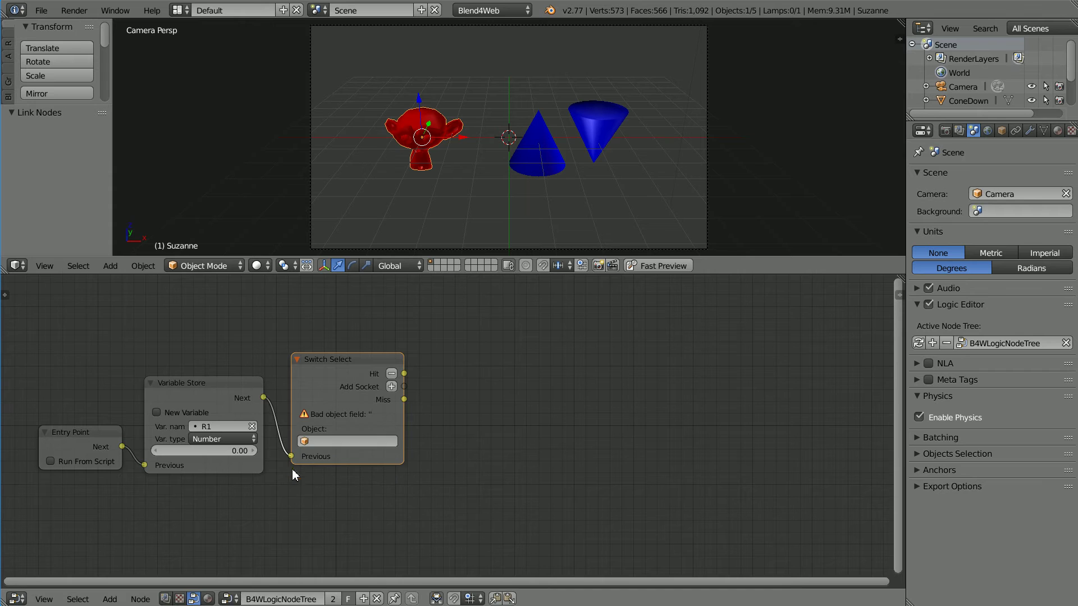
# Set the Switch Select node's object to ConeUp and link its hit output to the Previous input of a new Math Operation node
pyautogui.click(337, 443)
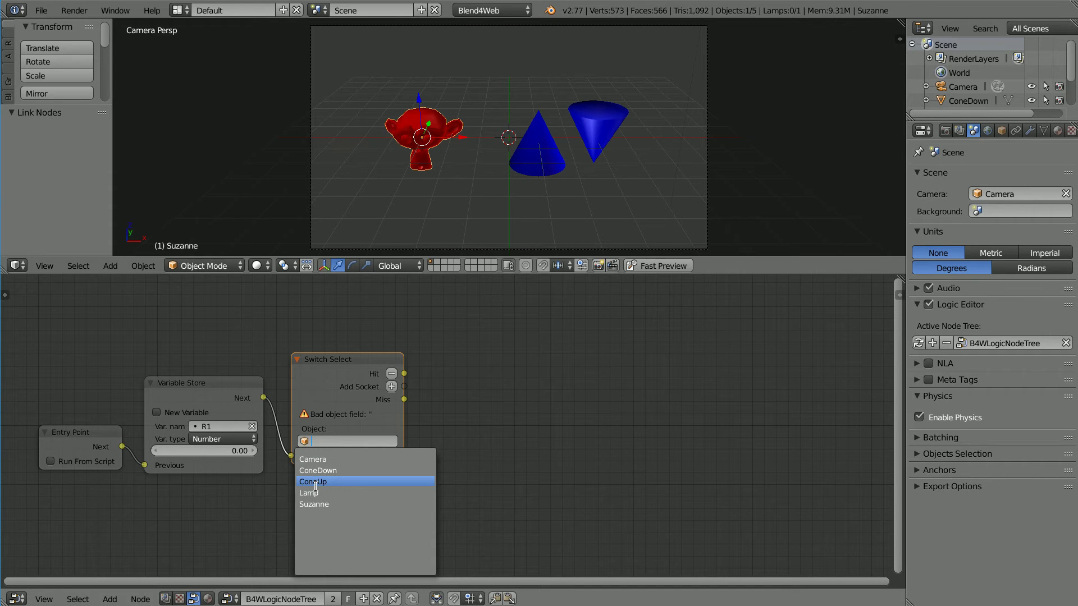
pyautogui.click(337, 482)
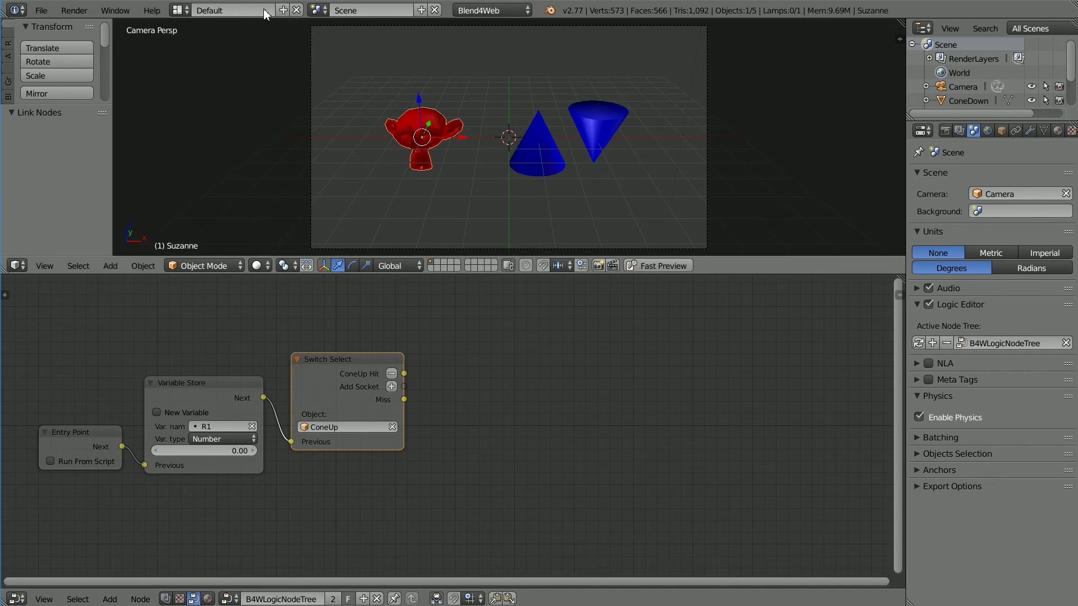
pyautogui.click(110, 599)
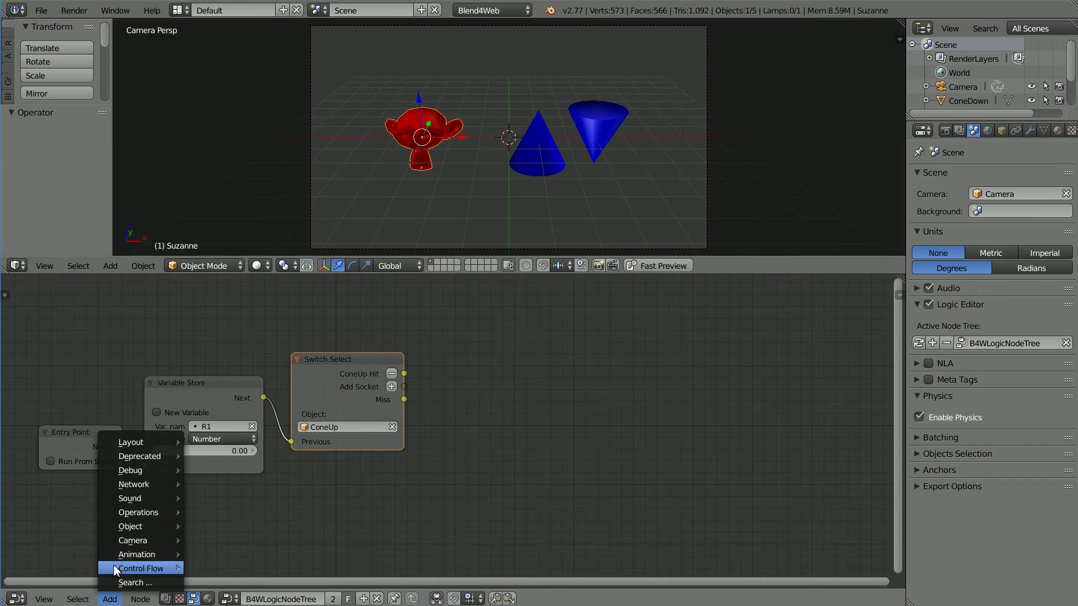
pyautogui.moveTo(169, 517)
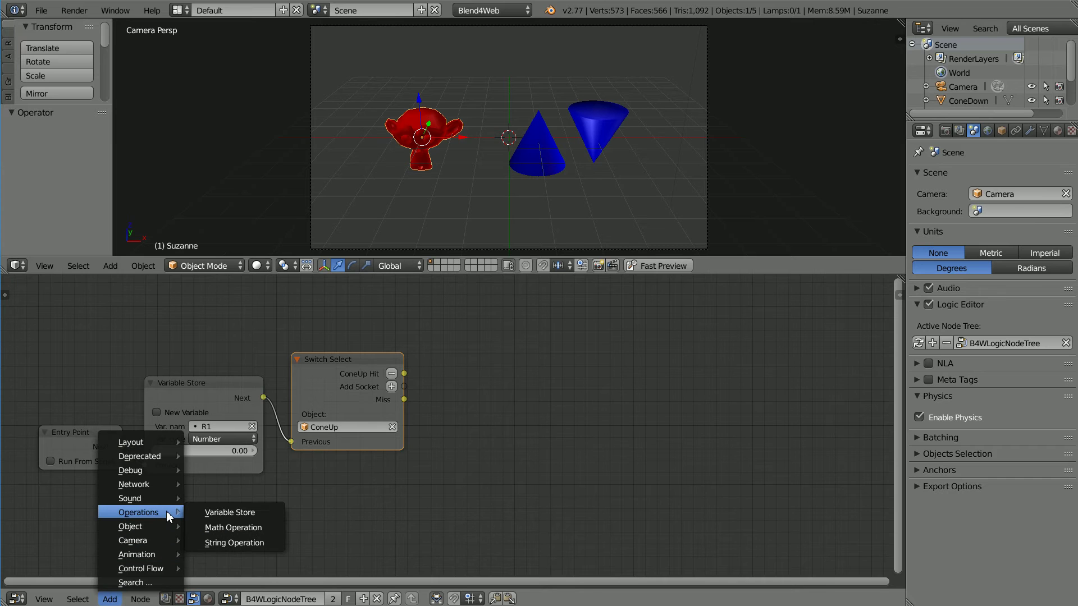
pyautogui.click(267, 529)
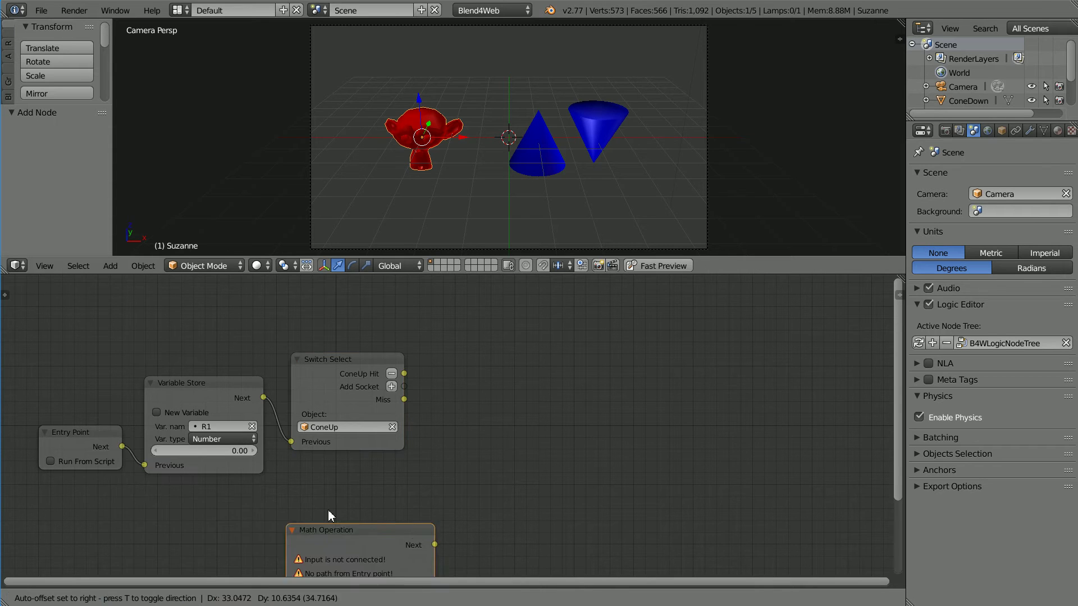
pyautogui.click(440, 310)
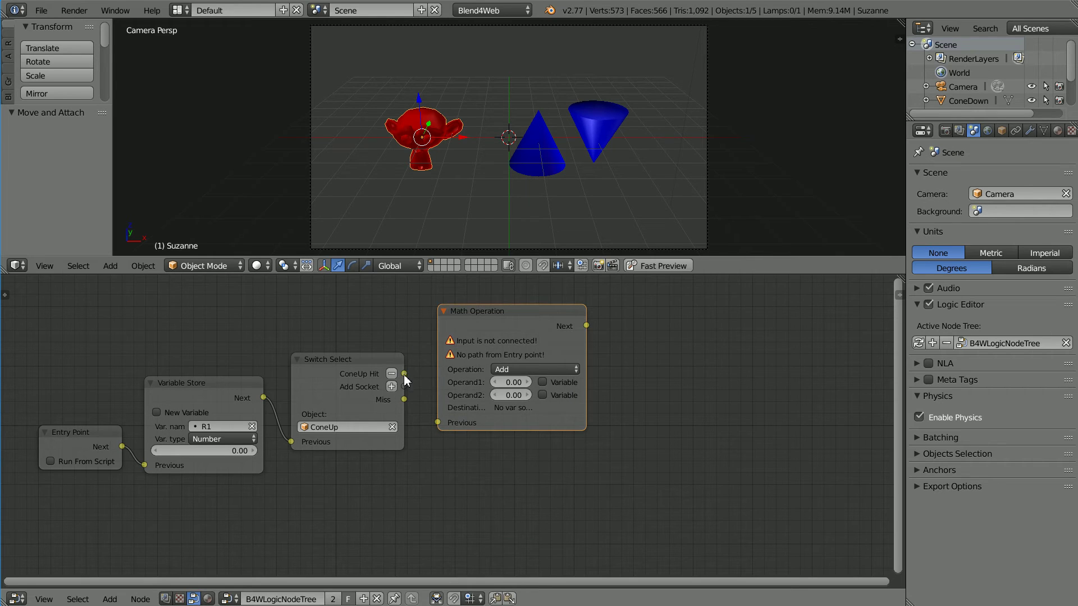
pyautogui.moveTo(404, 373); pyautogui.dragTo(437, 422)
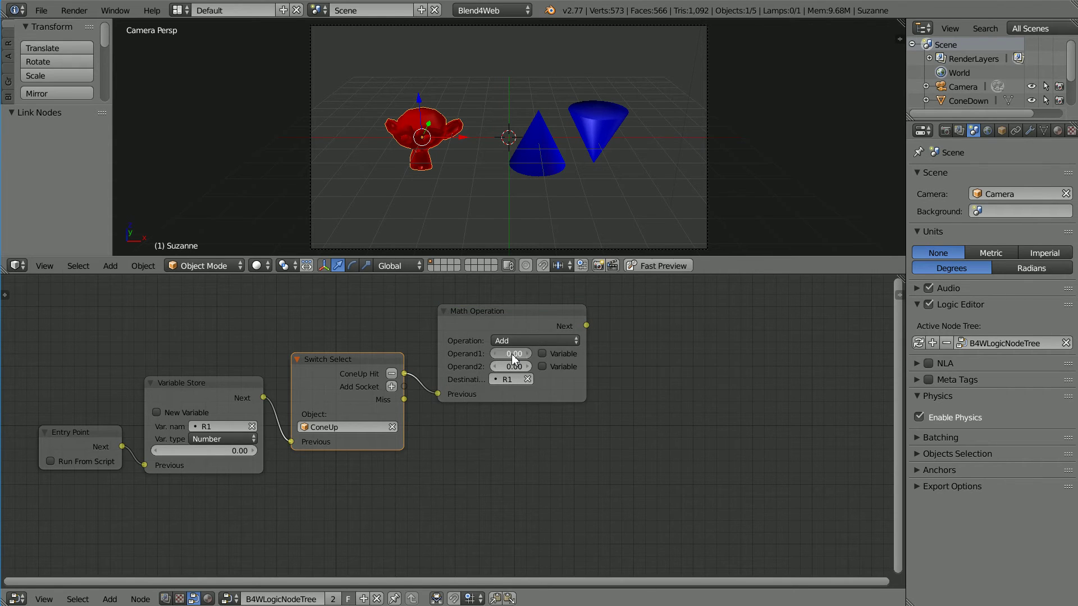
# Set the Math Operation node's Operand1 to 1.00 and make Operand2 use variable R1
pyautogui.write('1')
pyautogui.press('Return')
pyautogui.click(543, 366)
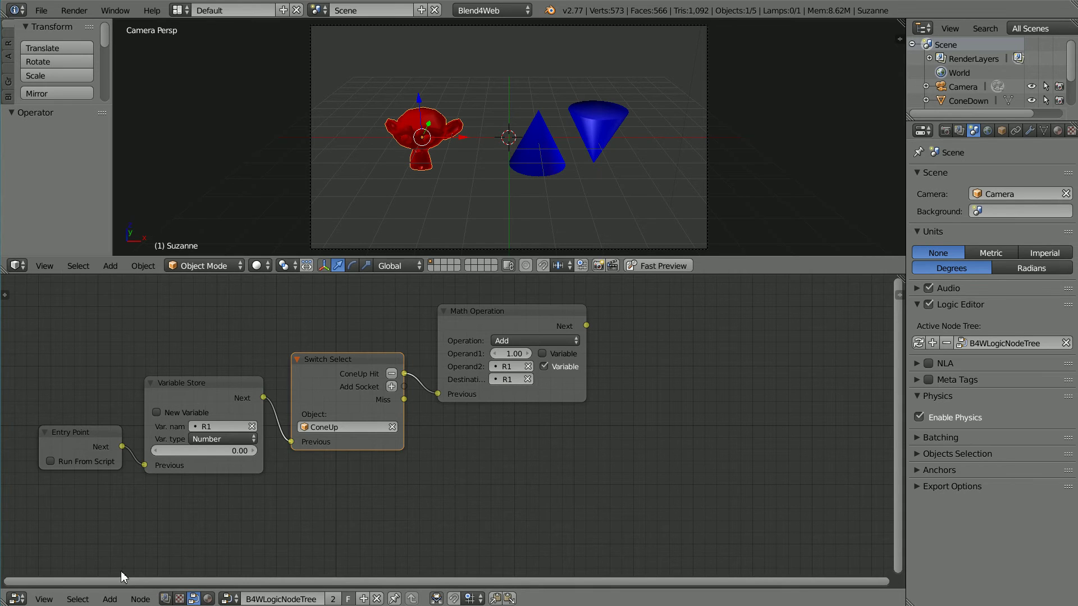
# Add a Transform Object node beside the Math Operation node and link the Math Operation's Next output to its Previous input
pyautogui.click(109, 599)
pyautogui.moveTo(157, 529)
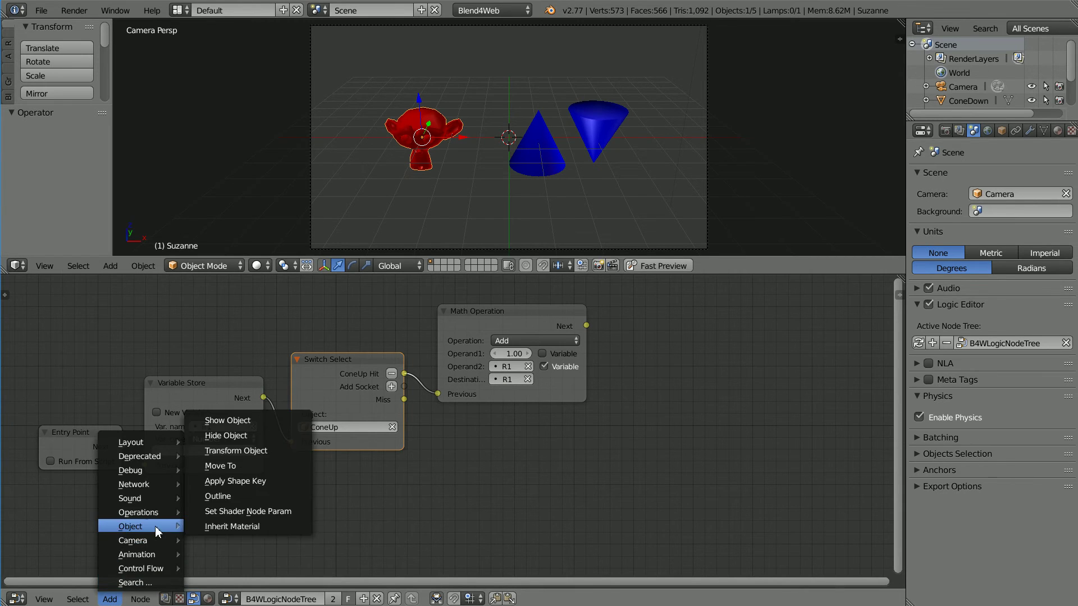
pyautogui.click(285, 455)
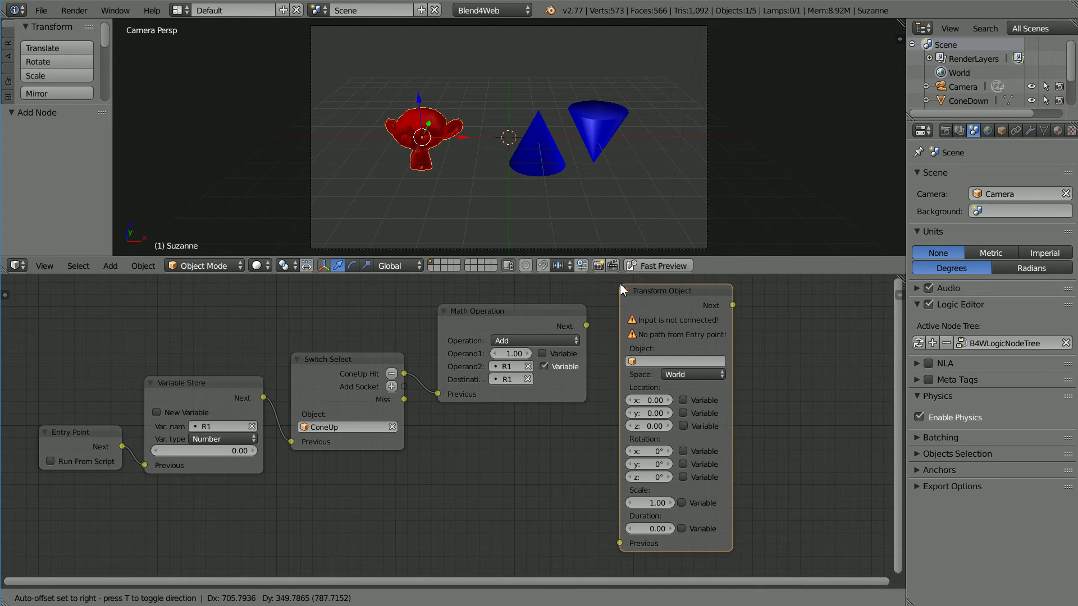
pyautogui.click(621, 289)
pyautogui.moveTo(587, 326); pyautogui.dragTo(620, 541)
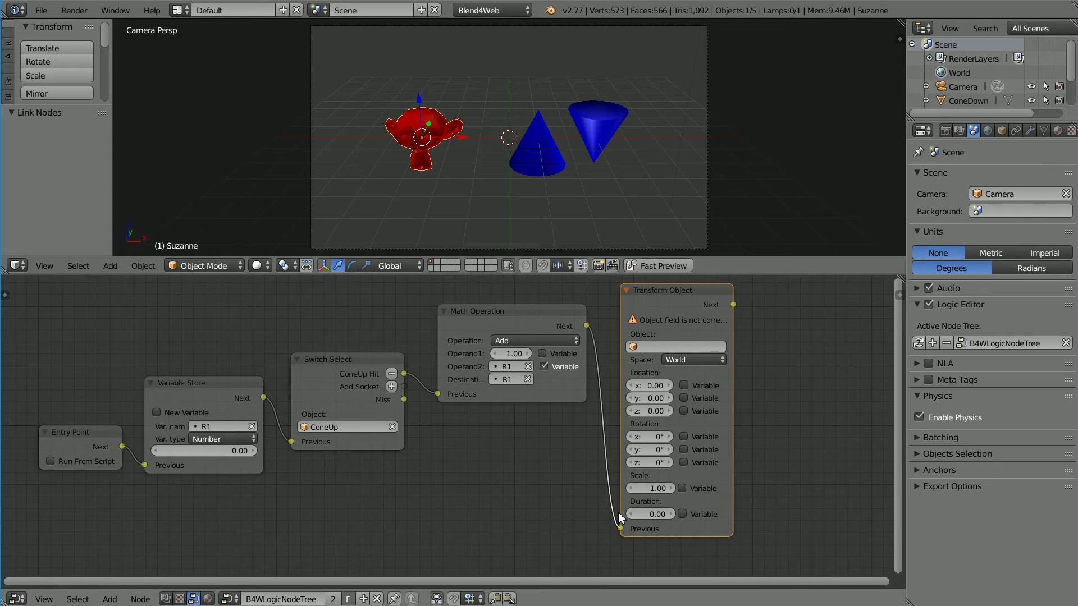
# Target Suzanne in the Transform Object node, with X location -3.00 and Z location driven by variable R1
pyautogui.click(648, 347)
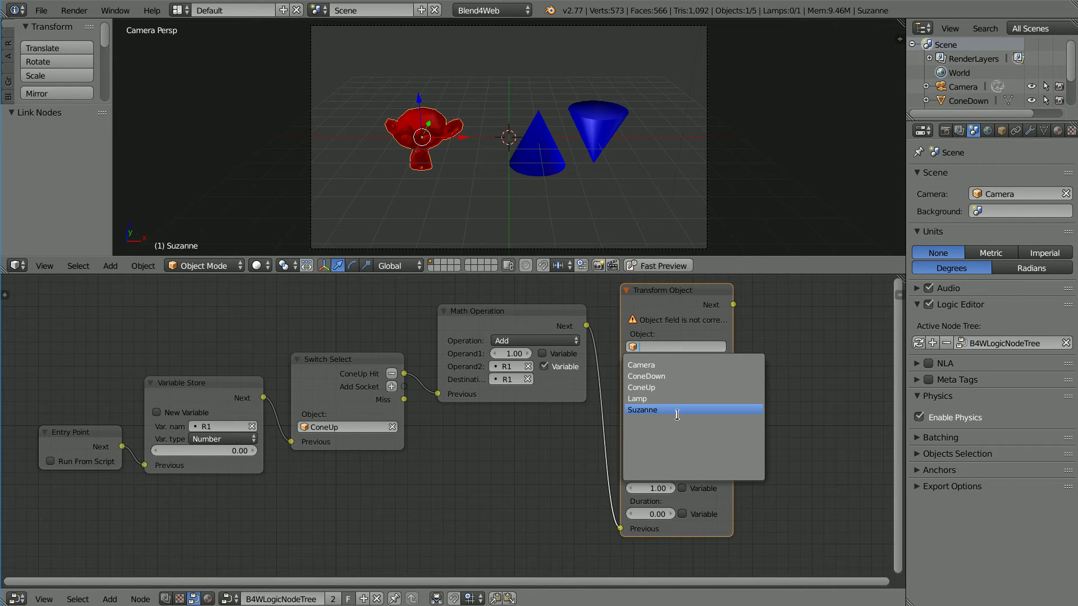
pyautogui.click(640, 411)
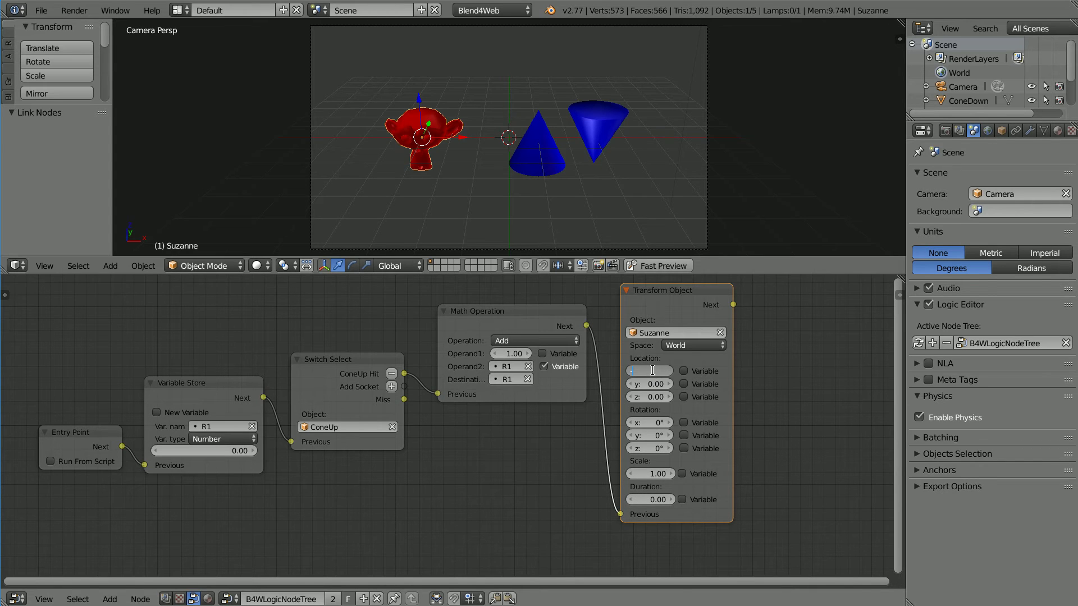
pyautogui.press('BackSpace')
pyautogui.press('Return')
pyautogui.click(684, 397)
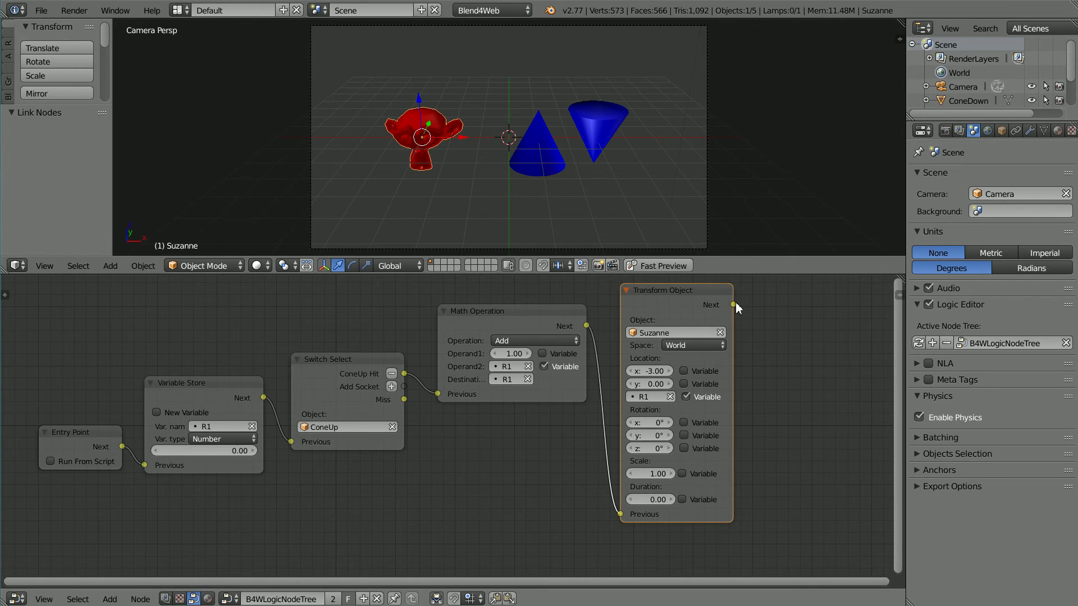
pyautogui.moveTo(736, 306); pyautogui.dragTo(742, 309)
pyautogui.moveTo(766, 352); pyautogui.dragTo(289, 444)
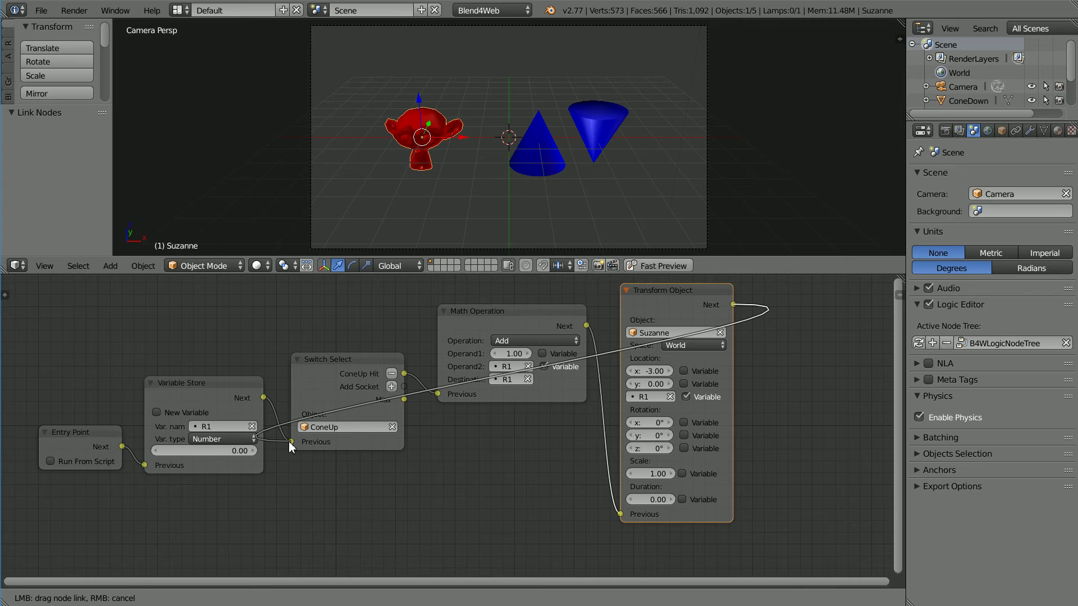
pyautogui.moveTo(288, 441); pyautogui.dragTo(750, 322)
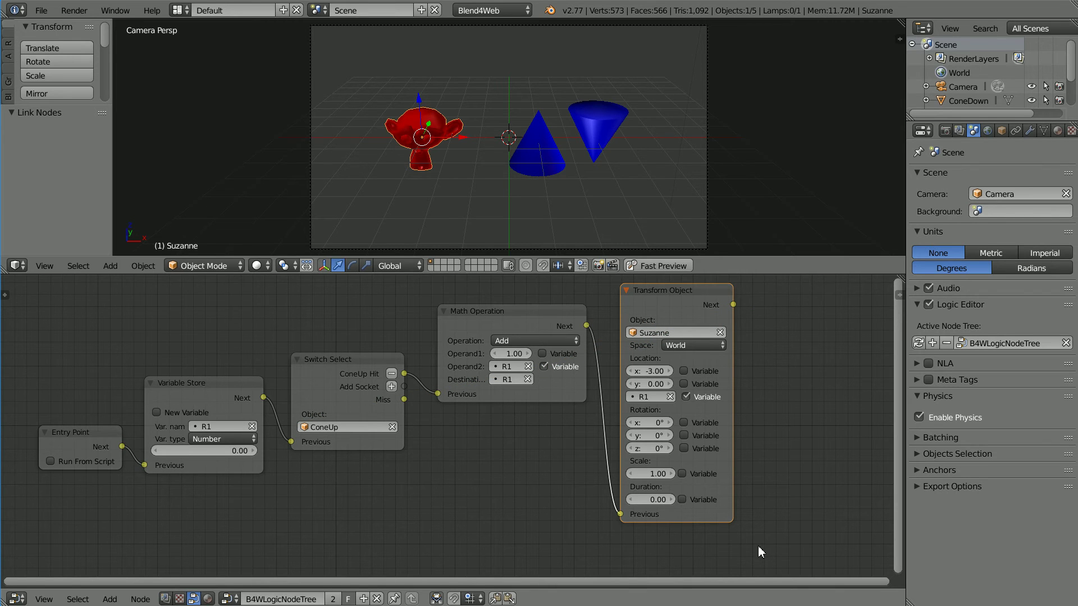
pyautogui.hotkey('ctrl', 'z')
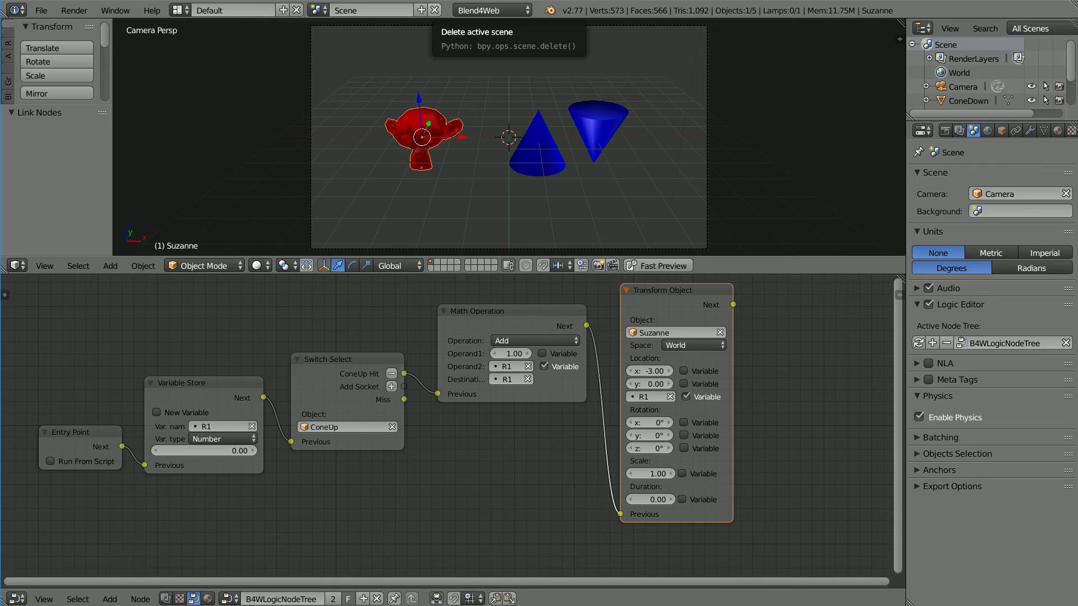
# Add two Reroute points below the nodes and link the Transform Object's Next output through them back to Switch Select's Previous input
pyautogui.click(110, 598)
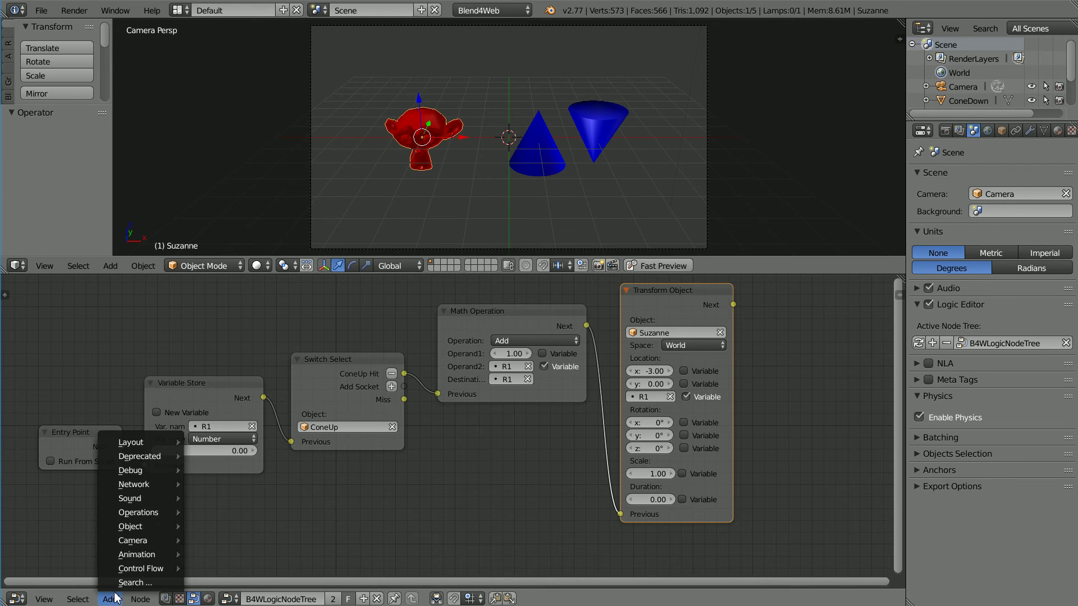
pyautogui.moveTo(153, 446)
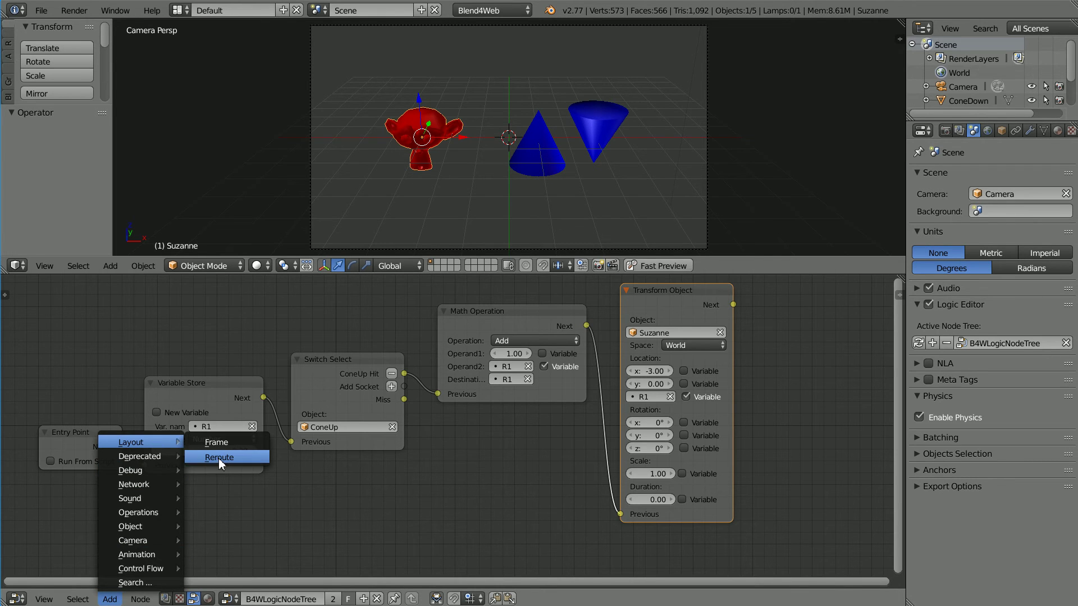
pyautogui.click(255, 458)
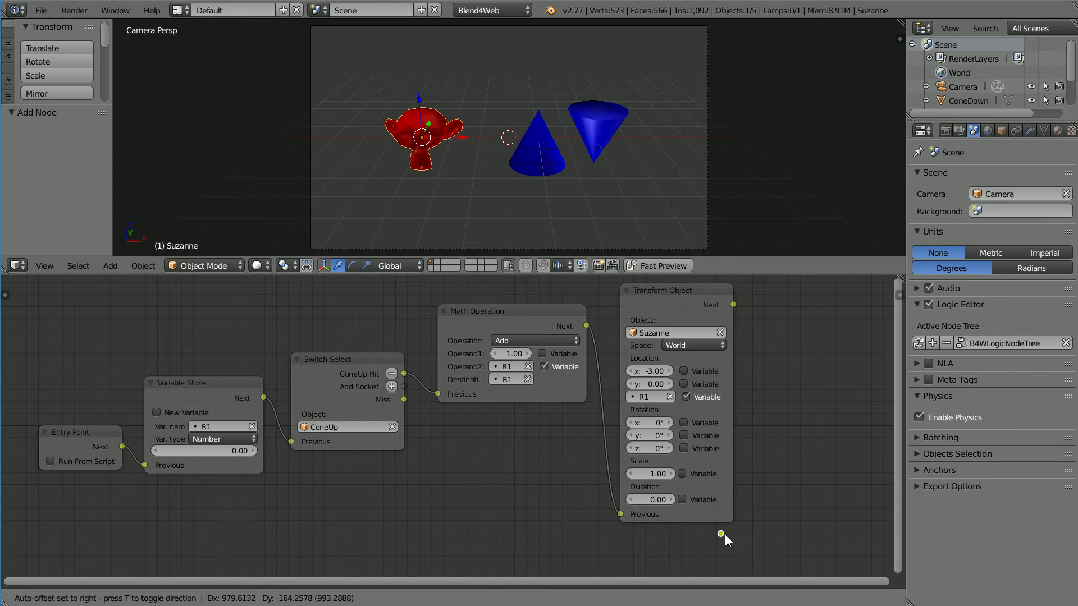
pyautogui.click(778, 557)
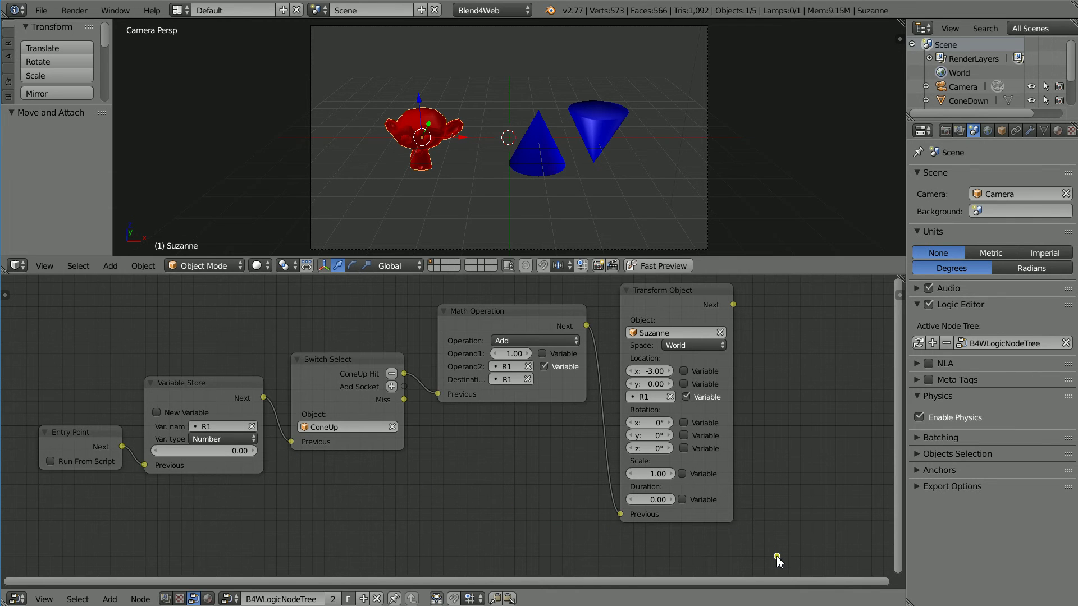
pyautogui.click(110, 599)
pyautogui.moveTo(121, 443)
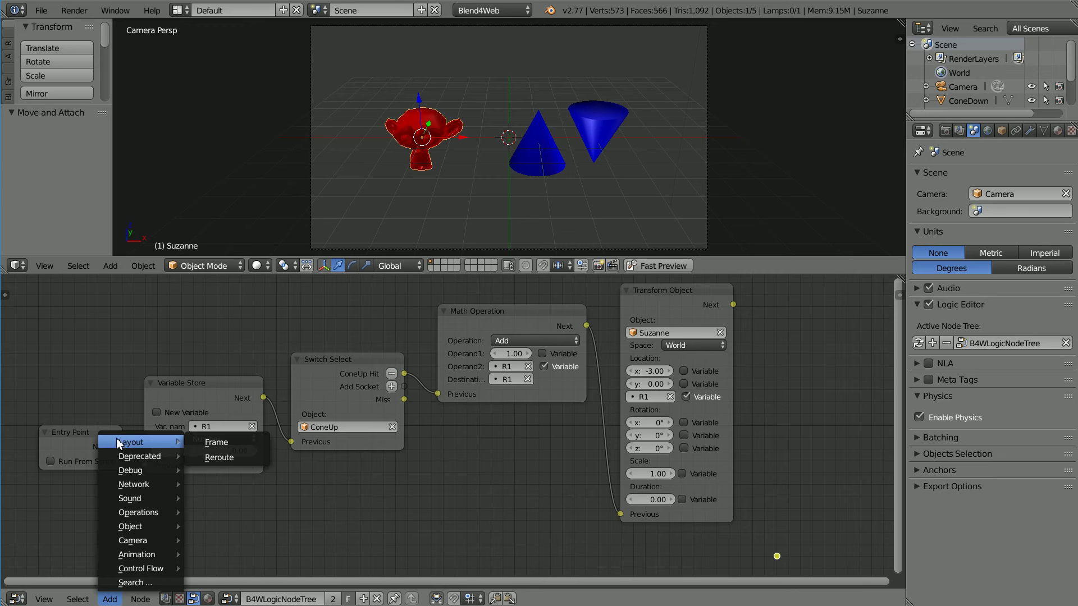
pyautogui.click(242, 458)
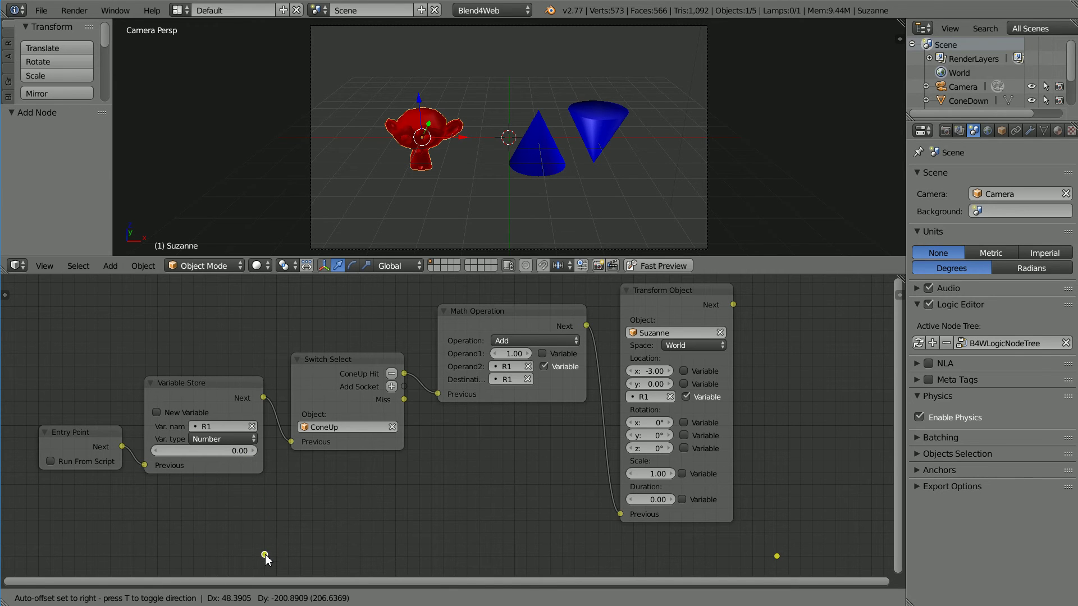
pyautogui.click(266, 556)
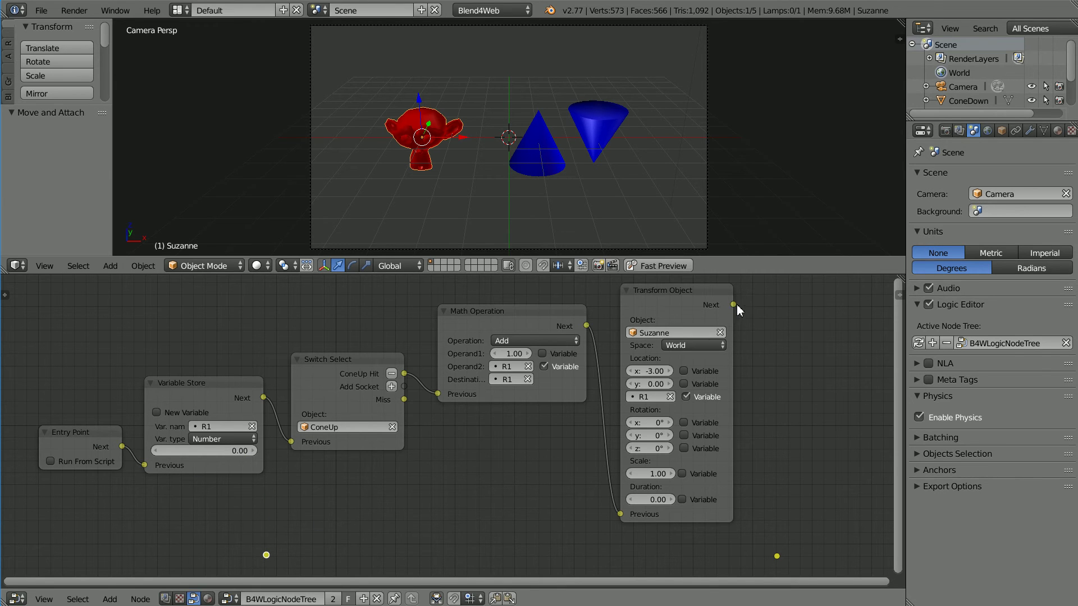
pyautogui.moveTo(733, 304); pyautogui.dragTo(290, 443)
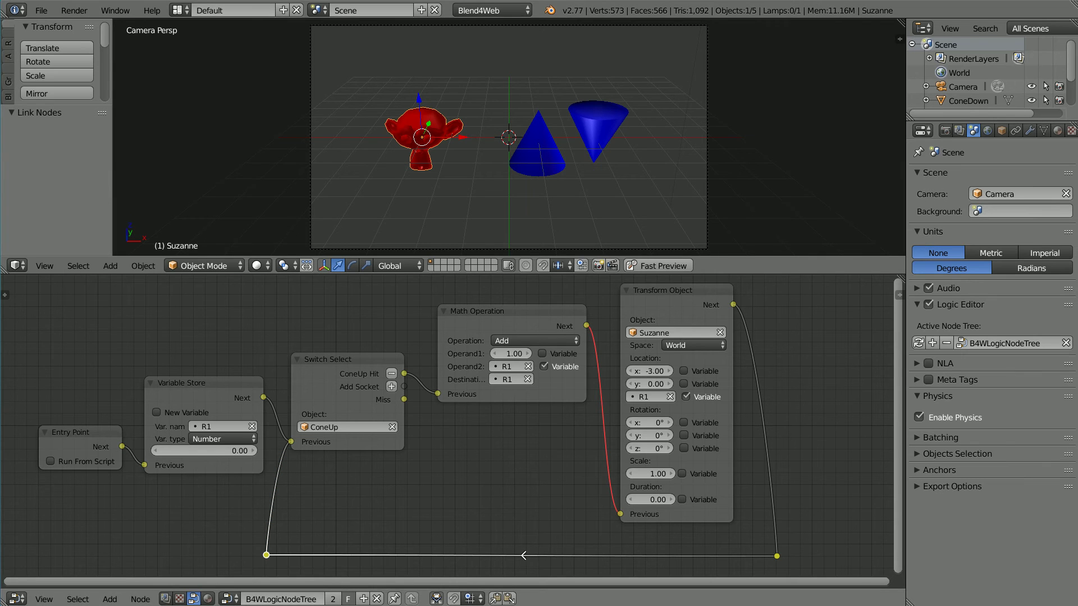
# Run a Fast Preview of the scene, test selecting the upward cone, and close the viewer
pyautogui.click(667, 266)
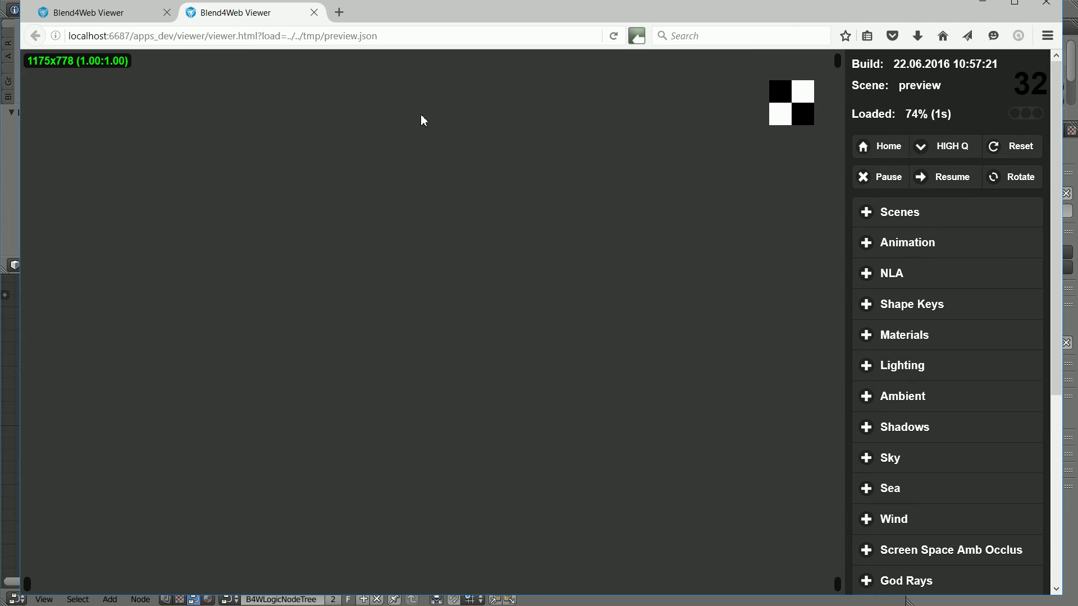
pyautogui.click(502, 364)
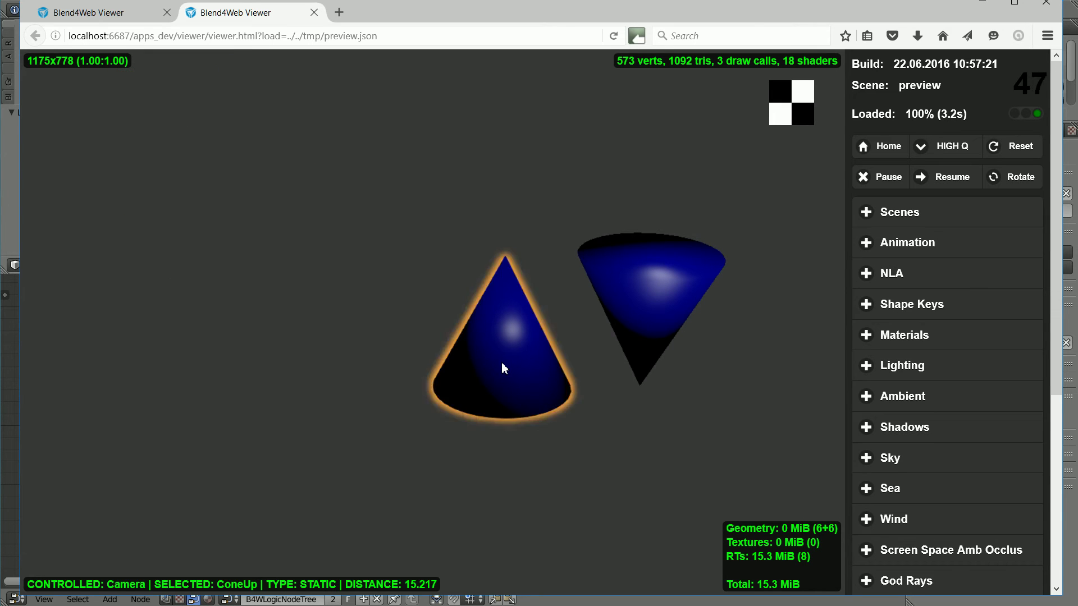
pyautogui.click(1069, 16)
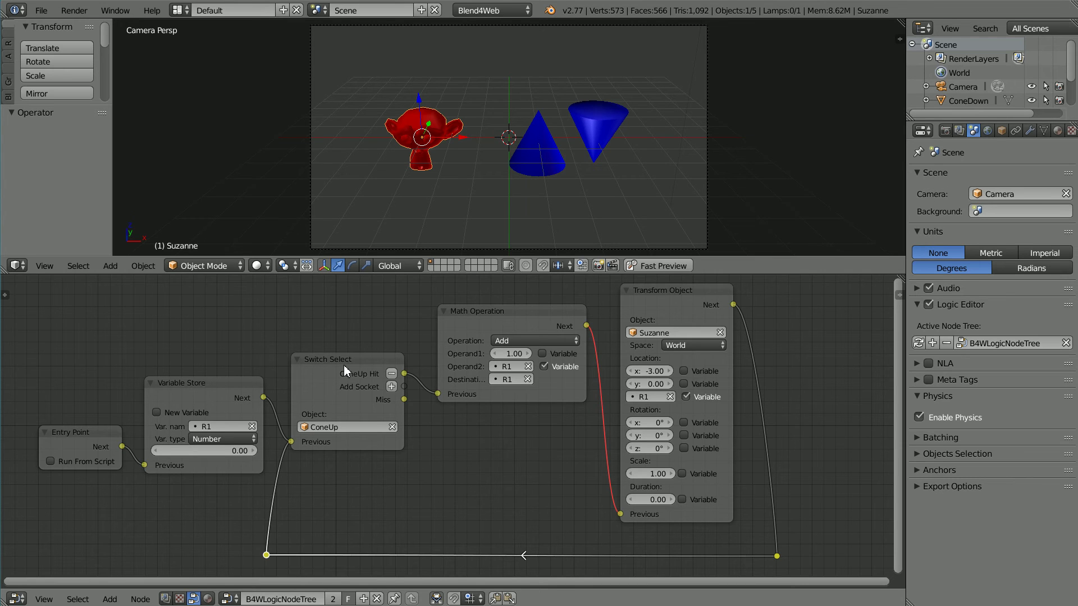
# Add a second socket to the Switch Select node and assign ConeDown to it
pyautogui.click(391, 387)
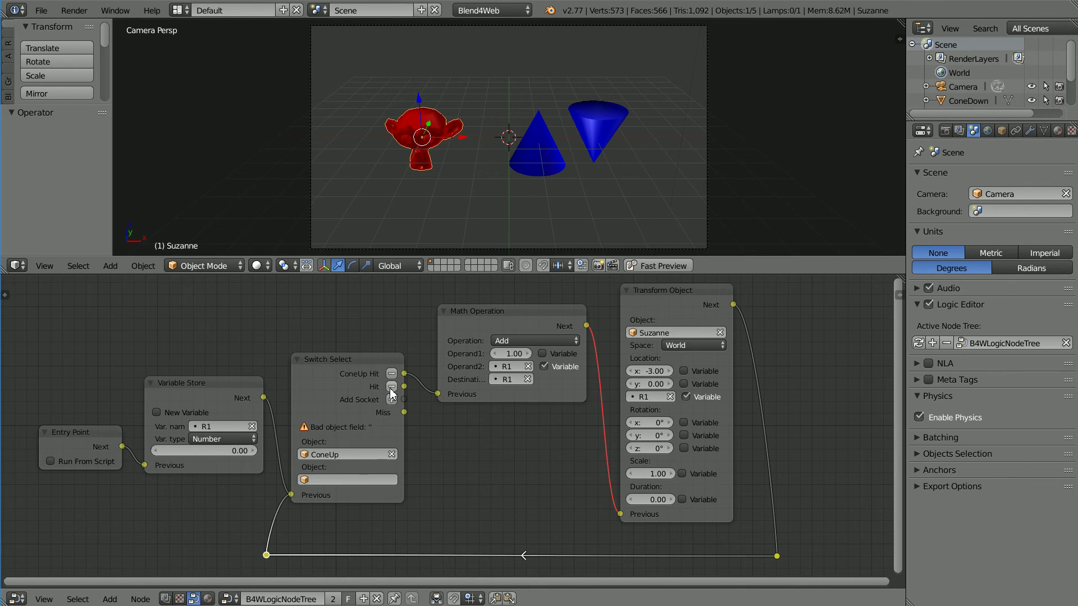
pyautogui.click(325, 479)
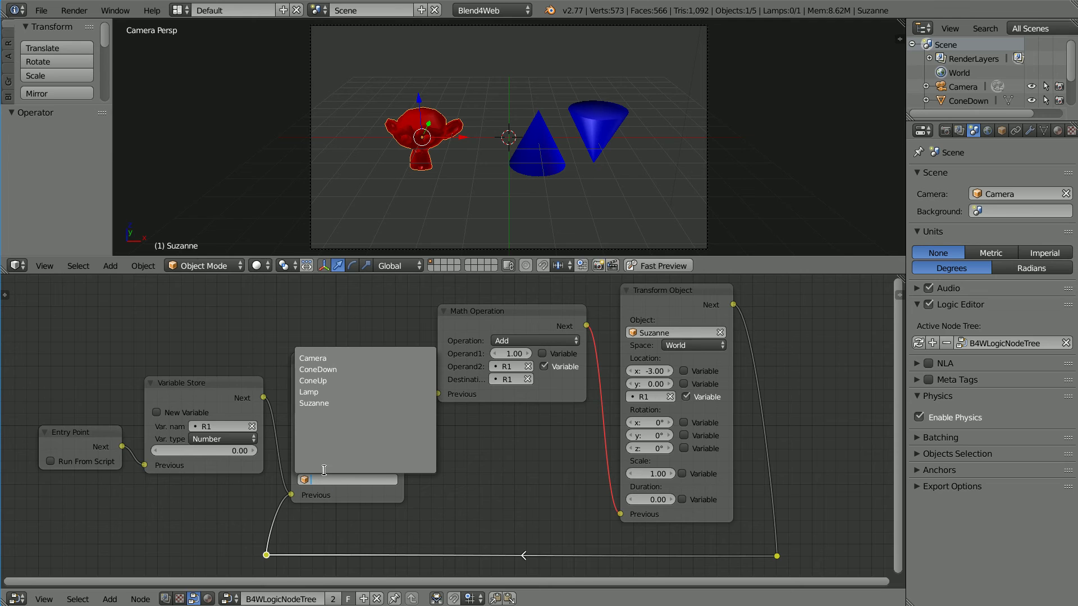
pyautogui.click(347, 371)
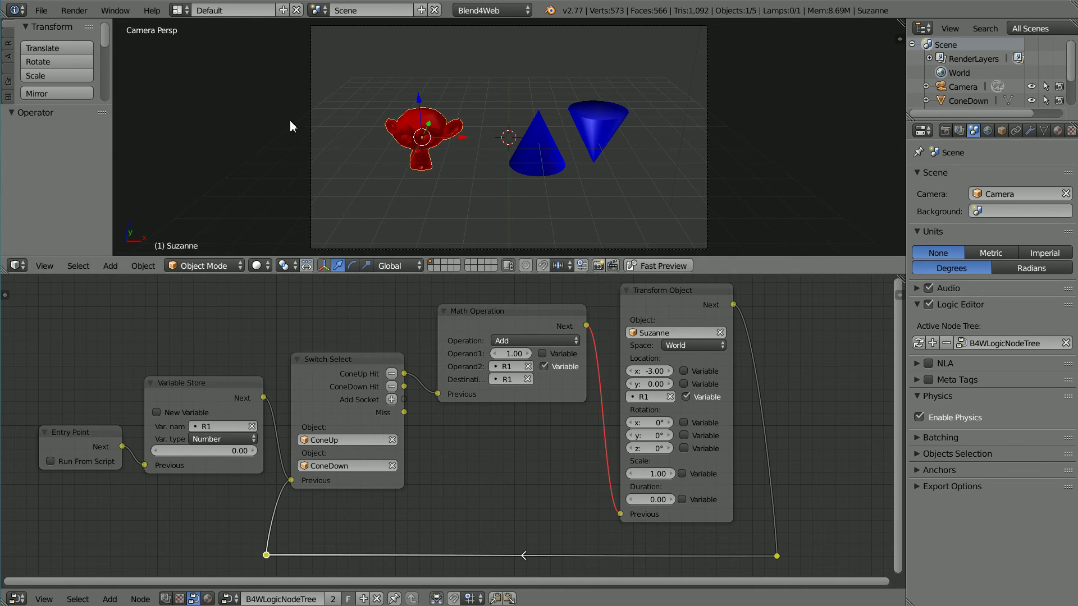
# Add a second Math Operation node below the first and link the ConeDown Hit output to its Previous input
pyautogui.click(110, 599)
pyautogui.moveTo(139, 510)
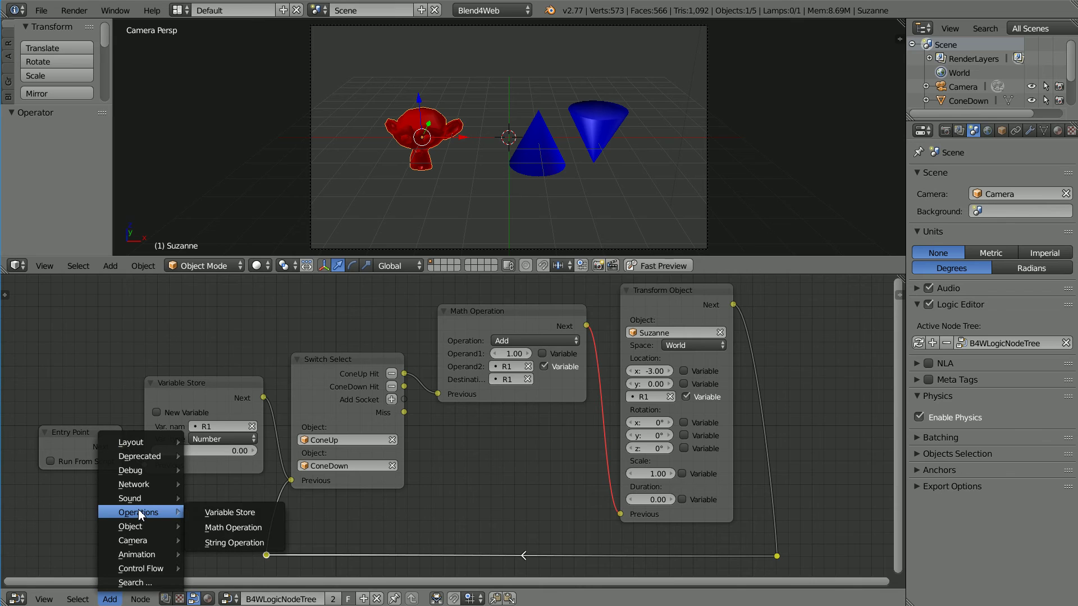
pyautogui.click(272, 531)
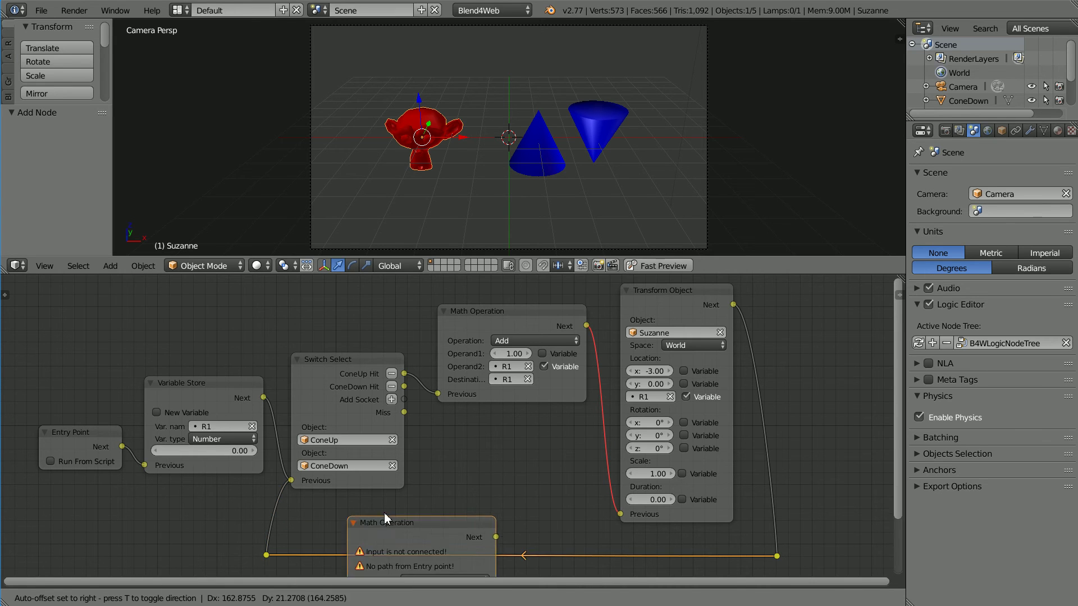
pyautogui.click(439, 420)
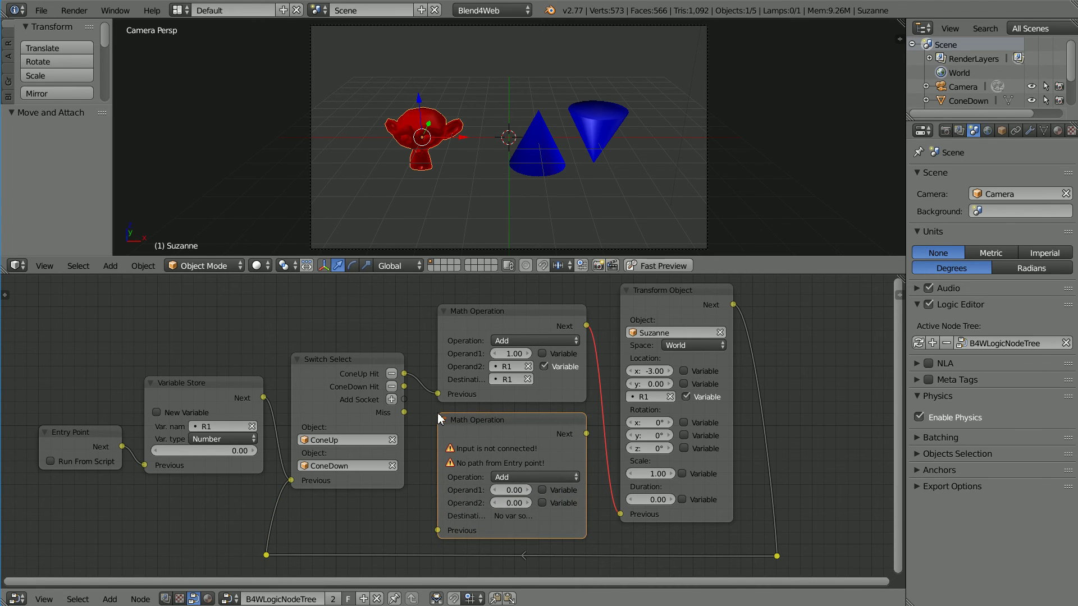
pyautogui.moveTo(404, 387); pyautogui.dragTo(438, 530)
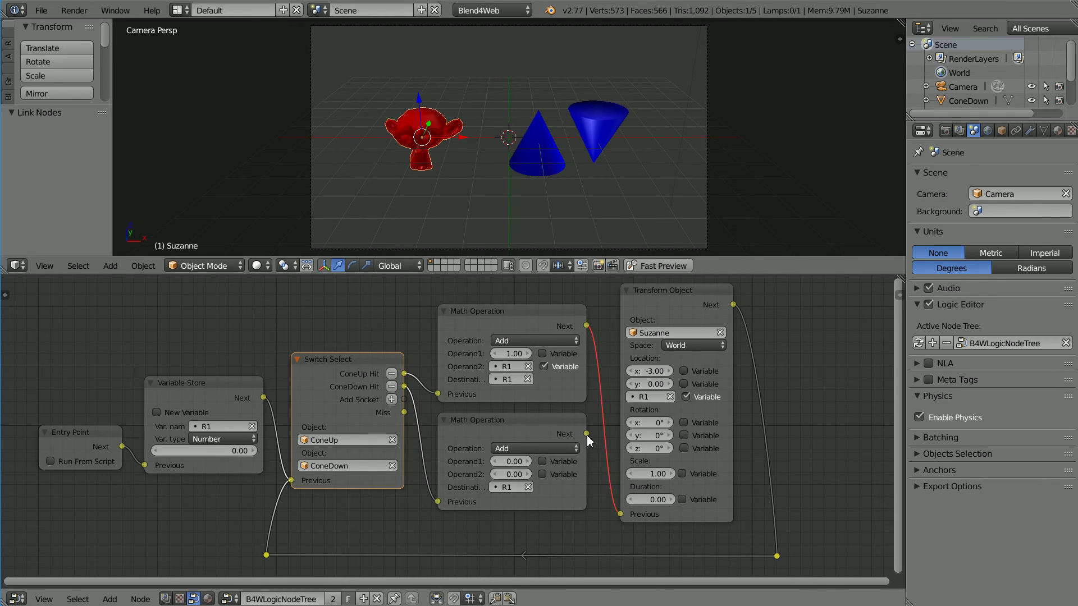
# Link the second Math Operation's Next output to Transform Object's Previous, set its Operand1 to -0.5, and make Operand2 the variable R1
pyautogui.moveTo(586, 434); pyautogui.dragTo(620, 515)
pyautogui.click(510, 461)
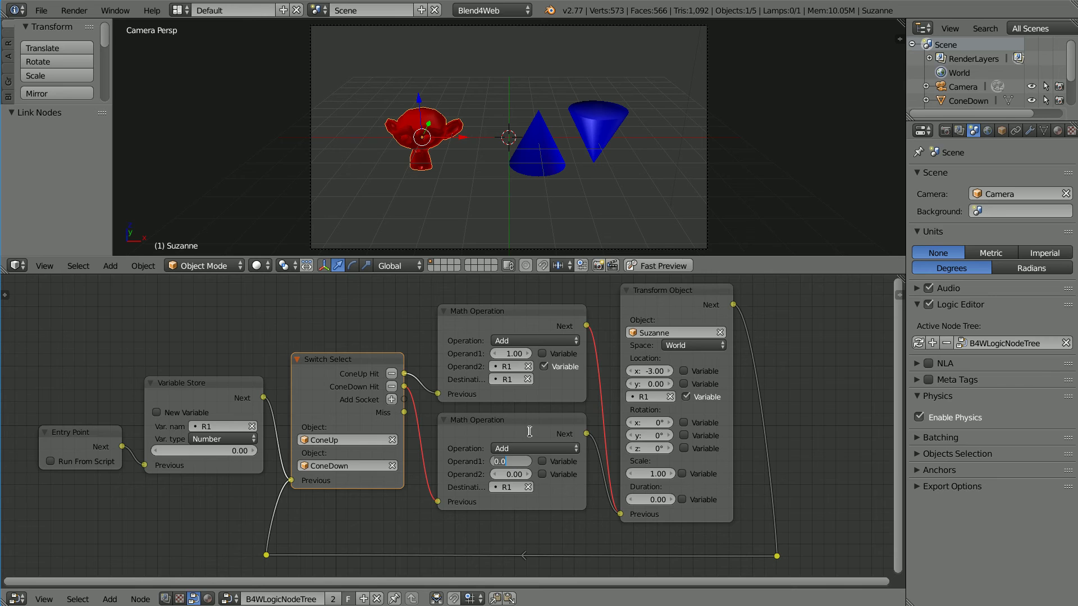
pyautogui.write('-')
pyautogui.write('0.5')
pyautogui.press('Return')
pyautogui.click(542, 474)
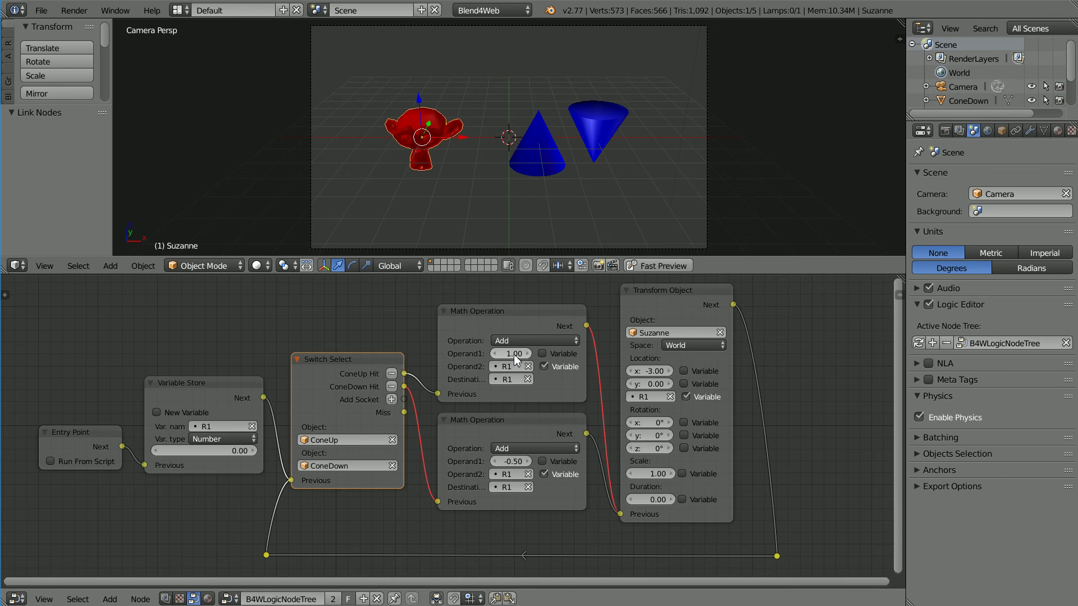
# Set Operand1 of the first Math Operation node, the one linked to ConeUp Hit, to 0.5
pyautogui.press('BackSpace')
pyautogui.write('.5')
pyautogui.press('Return')
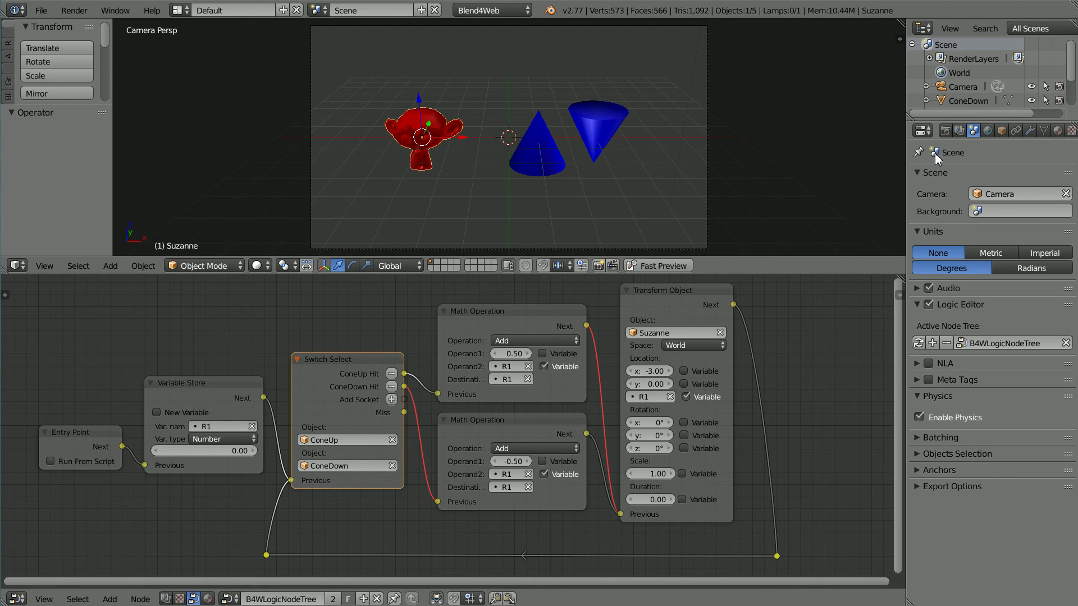
# Enable Render Sky for the world and set the horizon color to R 0.2, G 0.4, B 0.6
pyautogui.click(986, 131)
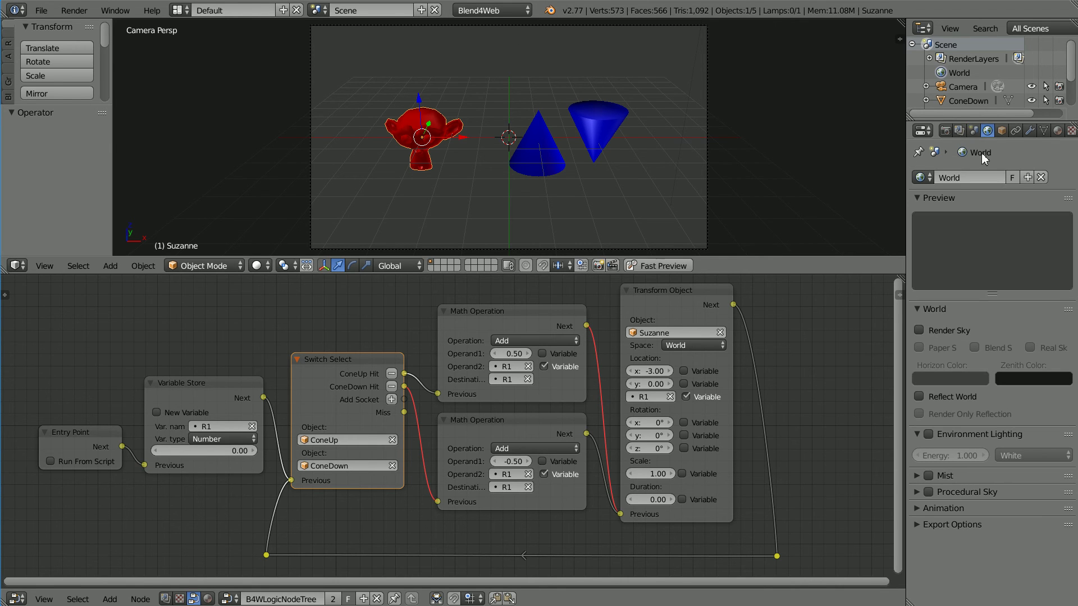
pyautogui.click(919, 331)
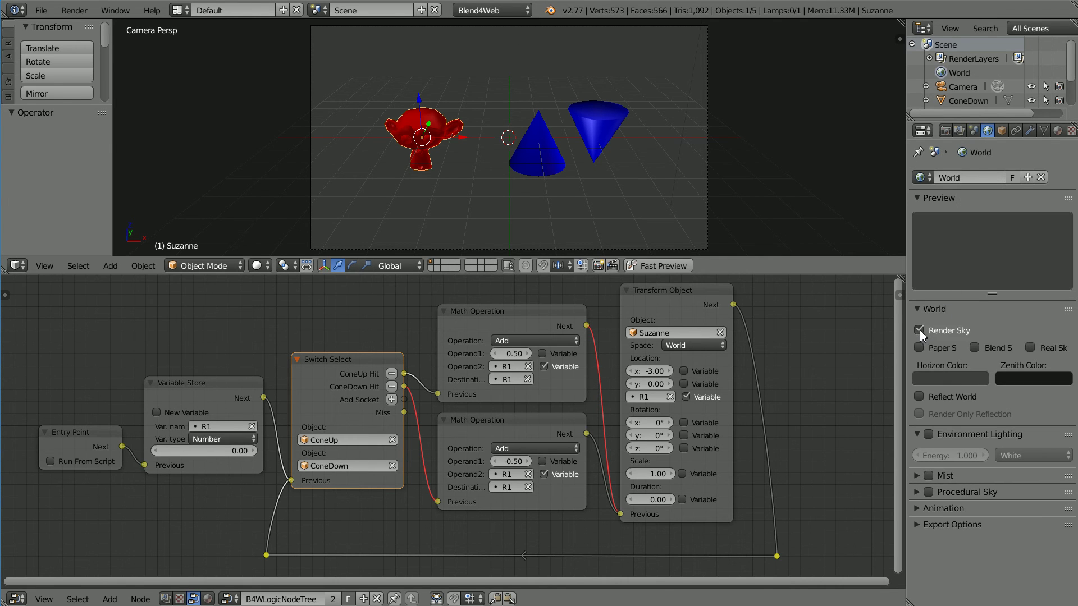
pyautogui.click(947, 380)
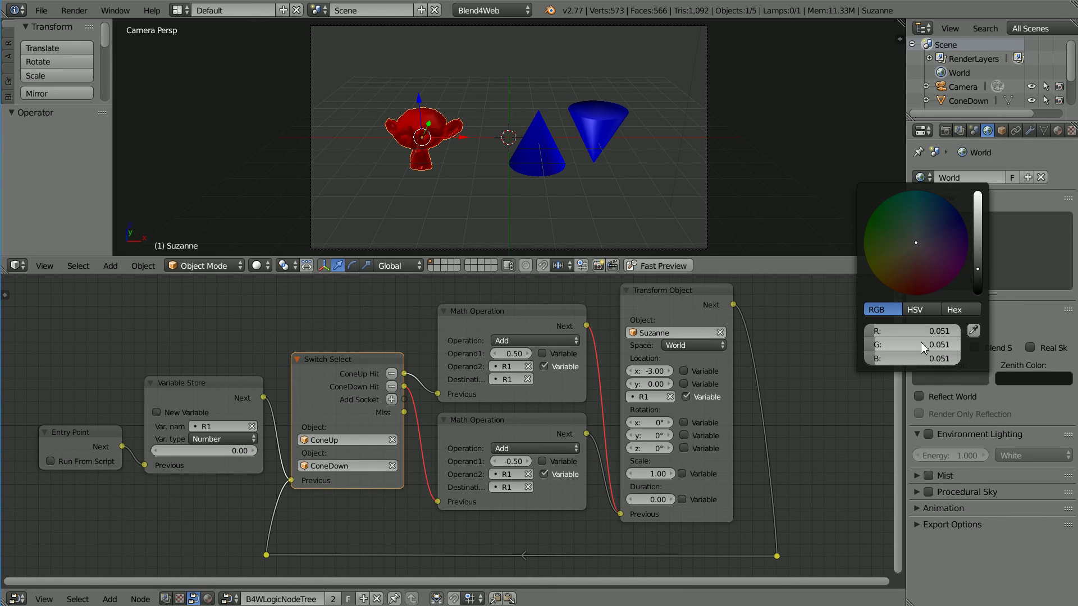
pyautogui.click(896, 331)
pyautogui.press('BackSpace')
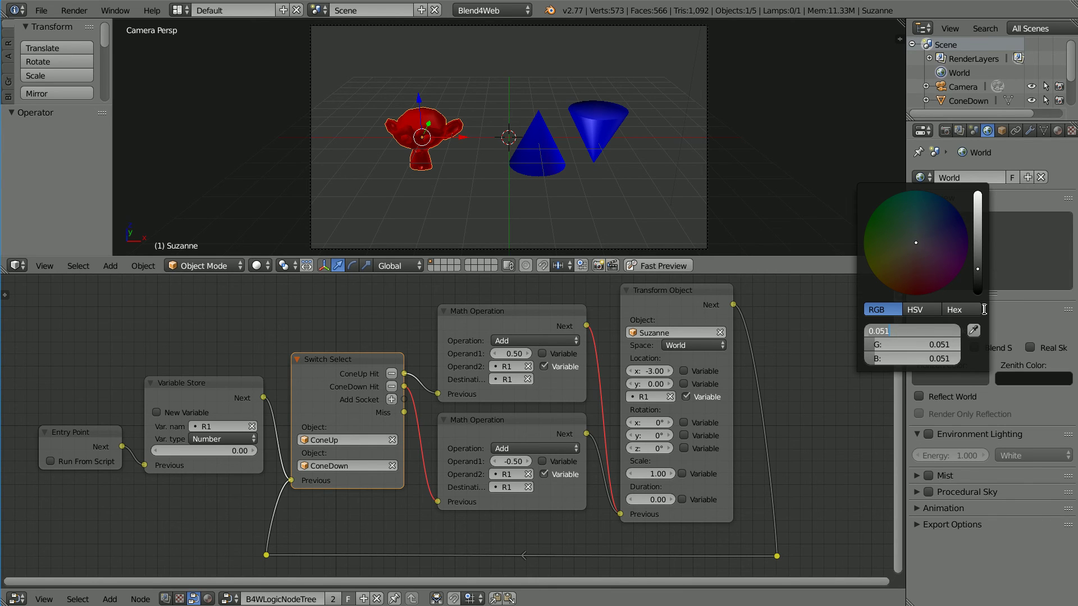
pyautogui.write('.2')
pyautogui.press('Tab')
pyautogui.press('BackSpace')
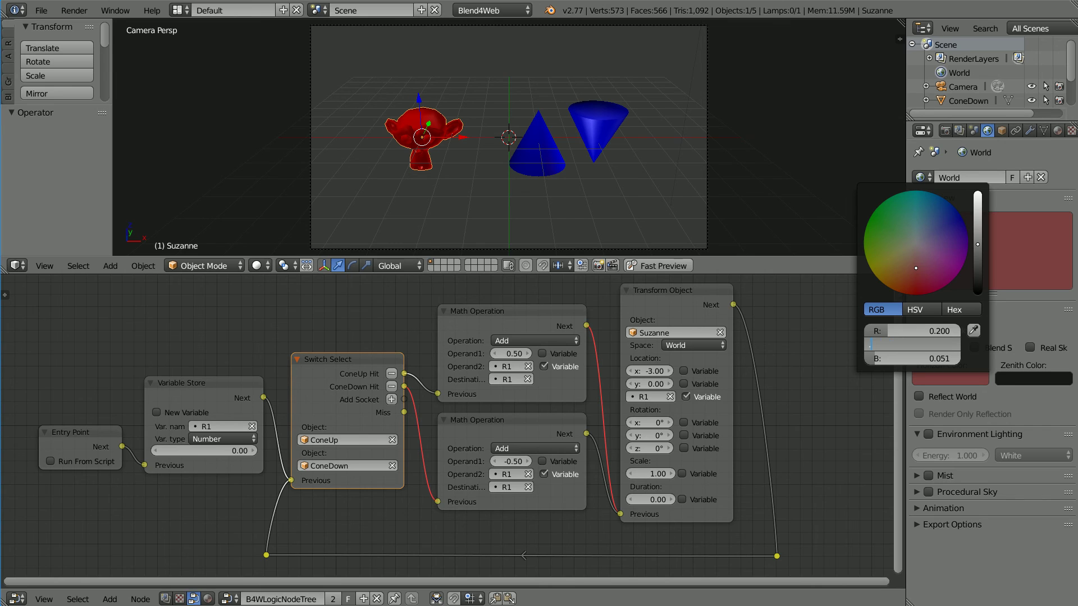
pyautogui.write('.4')
pyautogui.press('Tab')
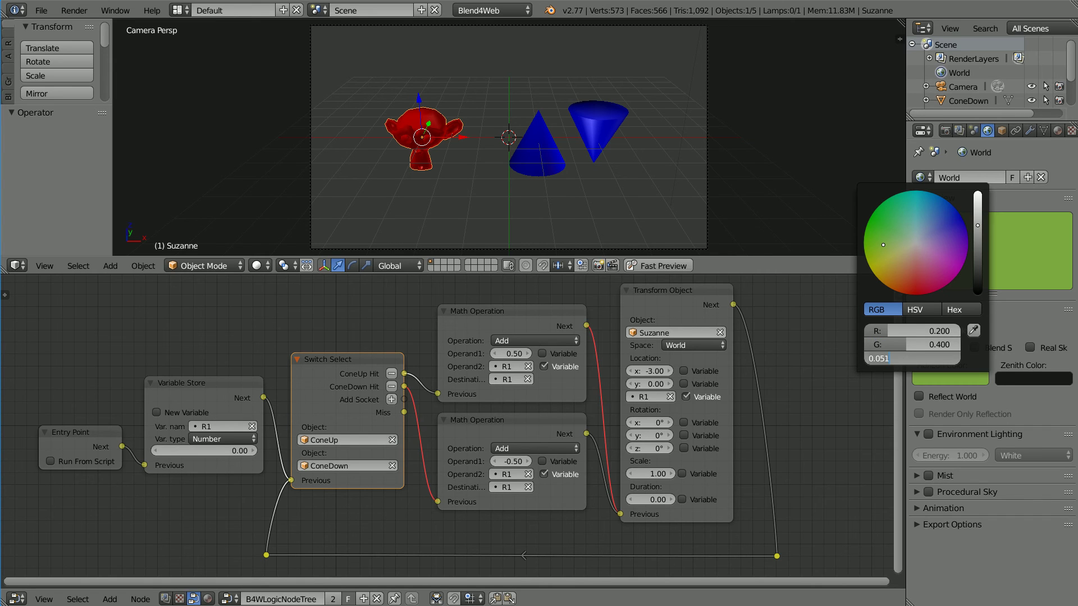
pyautogui.press('BackSpace')
pyautogui.write('.6')
pyautogui.press('Return')
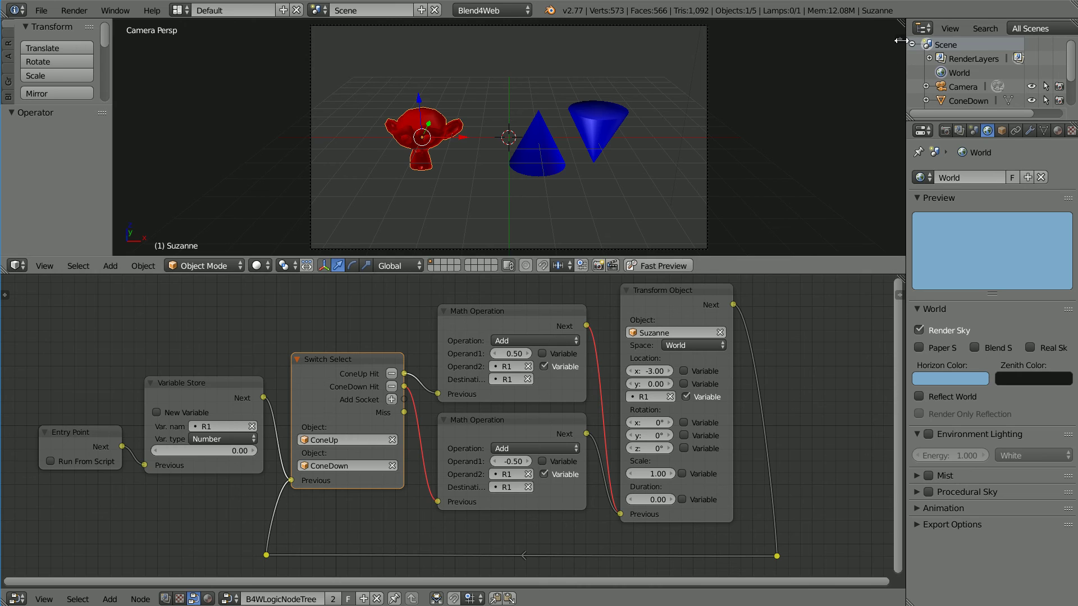
# Show the World Background in the 3D view through its Display settings
pyautogui.click(899, 39)
pyautogui.moveTo(898, 52); pyautogui.dragTo(903, 234)
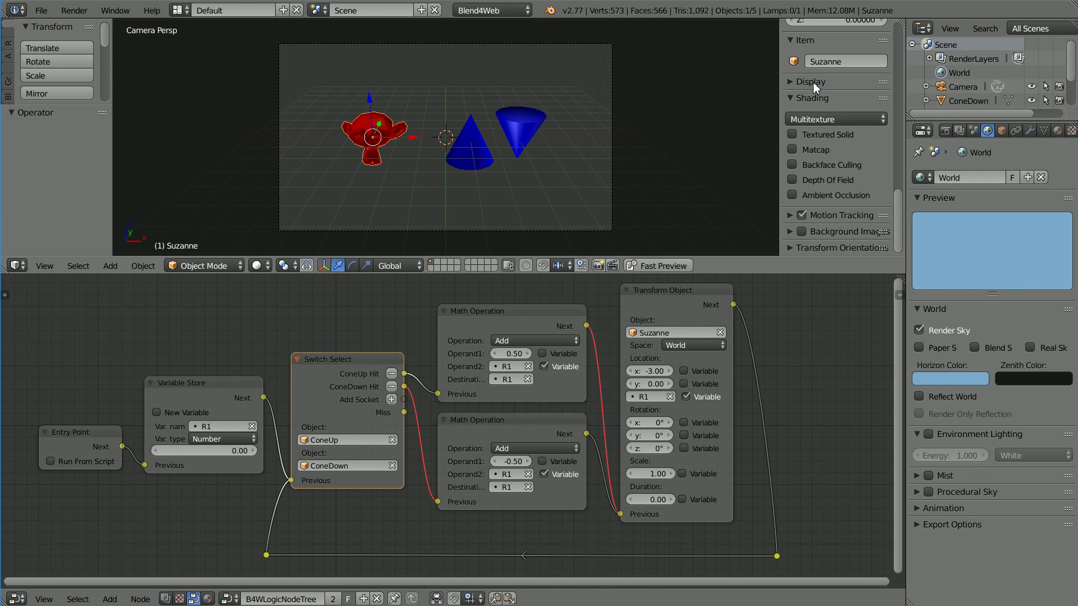
pyautogui.click(790, 83)
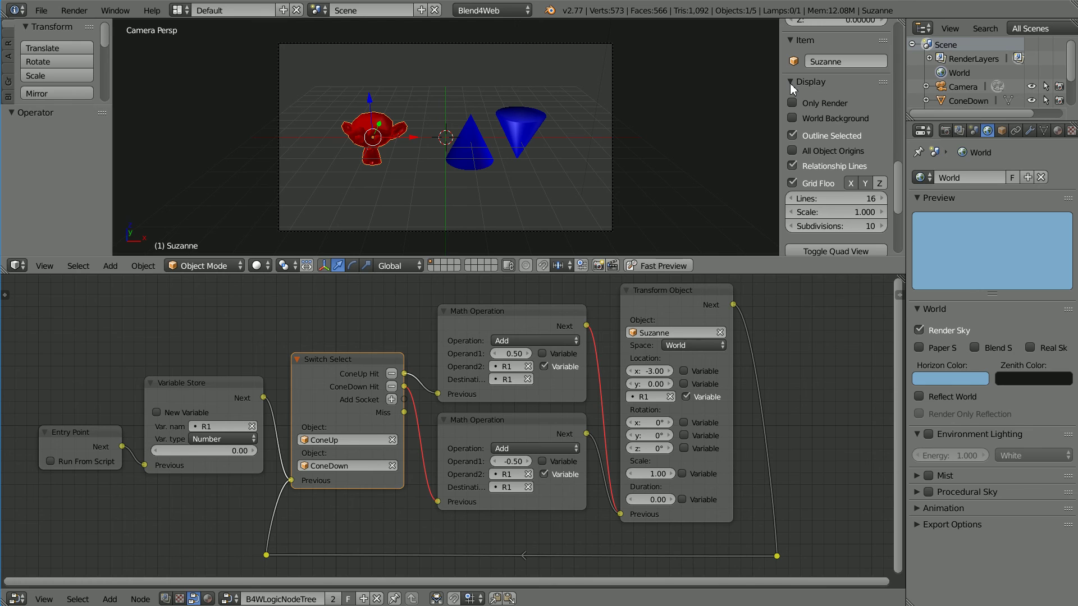
pyautogui.click(792, 118)
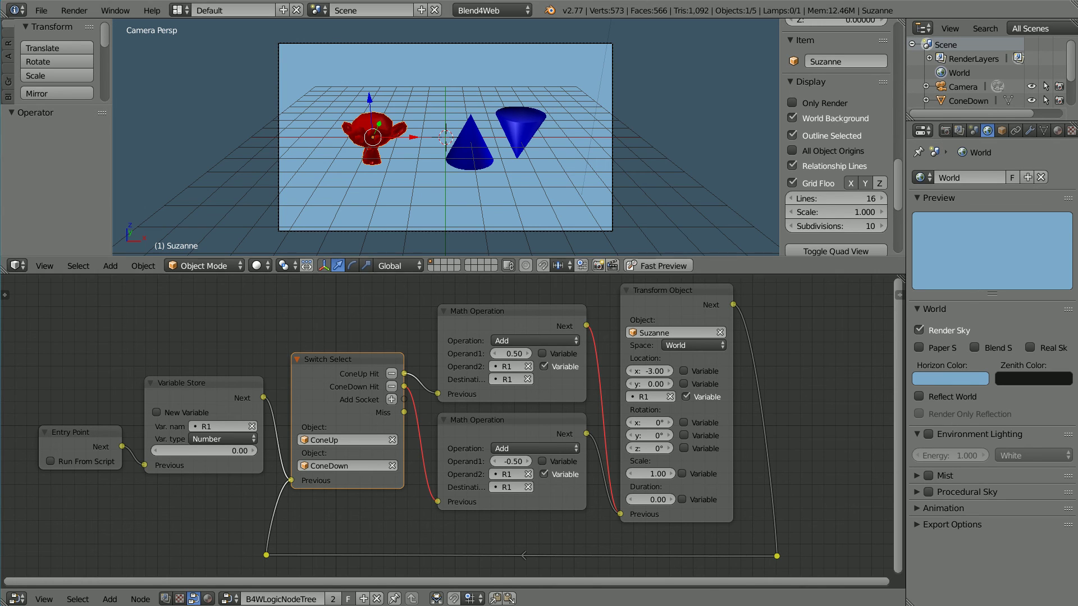
# Run a Fast Preview, test selecting the upward cone and the downward cone, and return to Blender
pyautogui.click(685, 265)
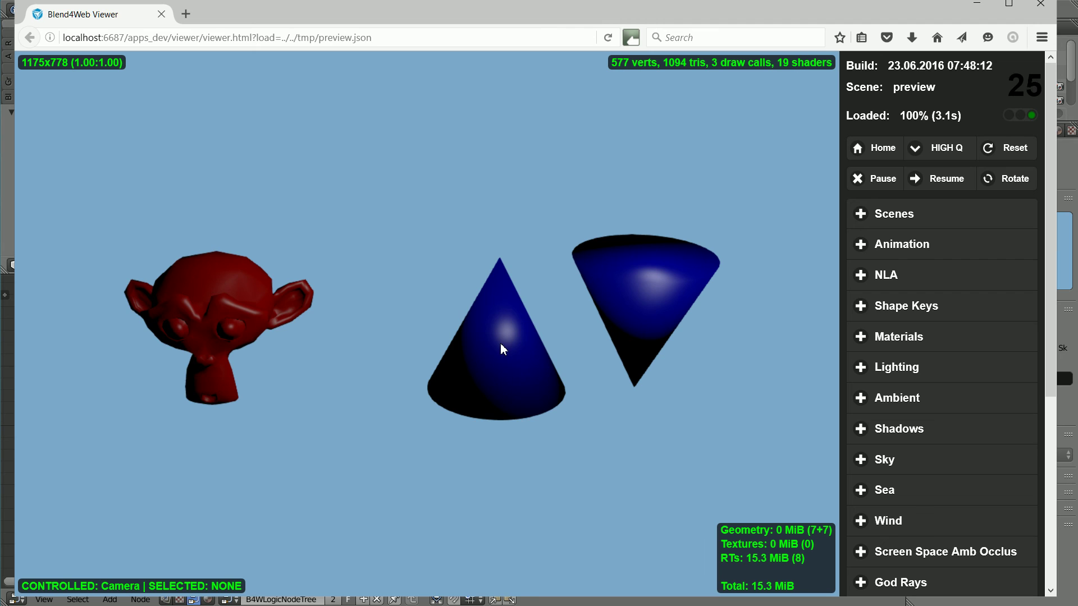
pyautogui.click(501, 345)
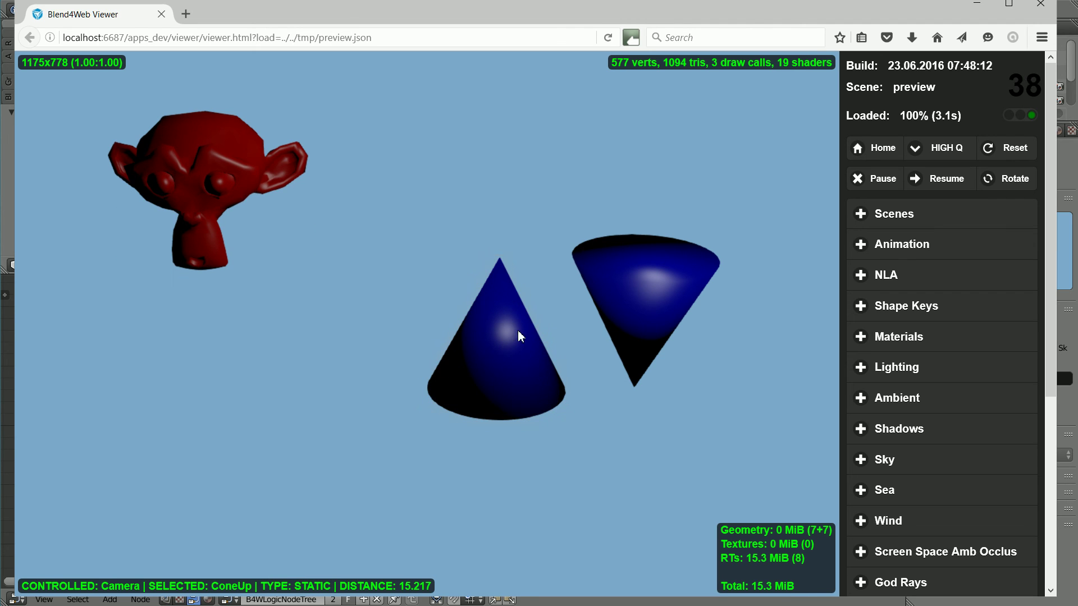
pyautogui.click(639, 287)
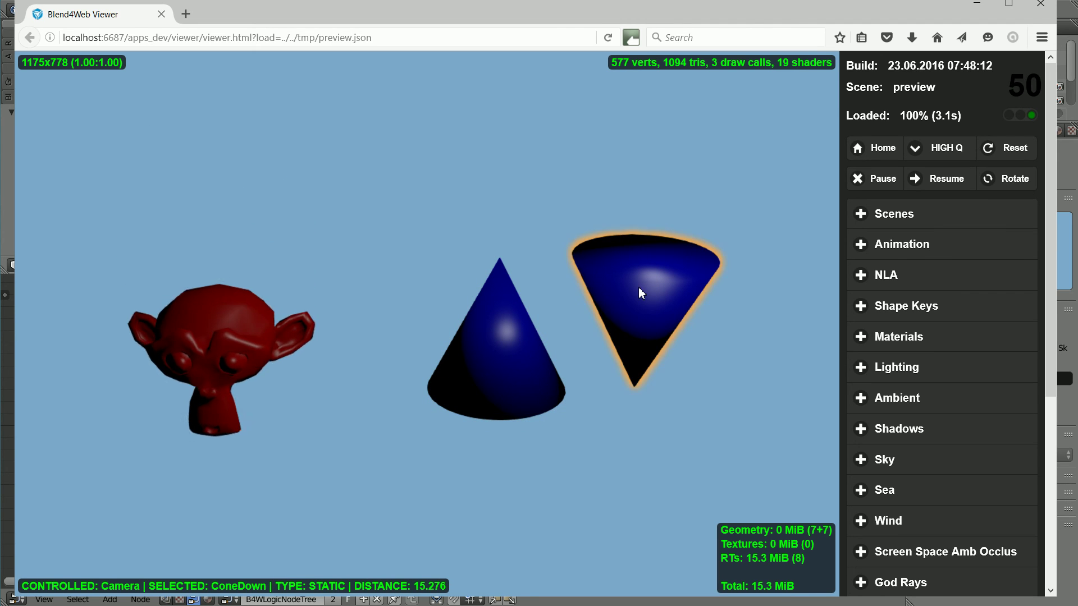
pyautogui.hotkey('alt', 'Tab')
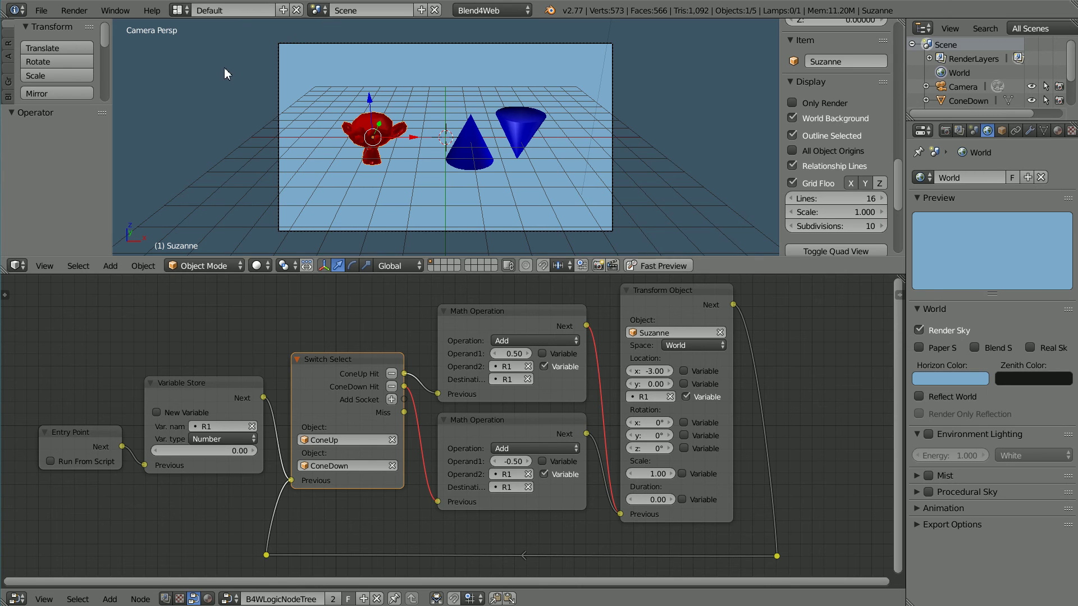
# Export the scene in Blend4Web HTML format as upTut16.html
pyautogui.click(42, 12)
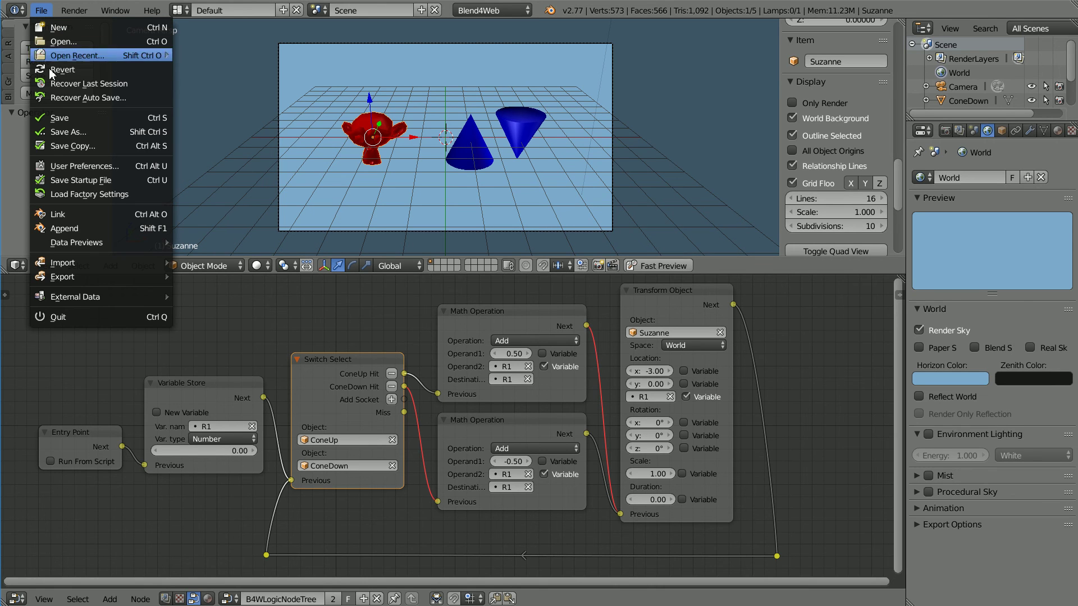
pyautogui.moveTo(59, 280)
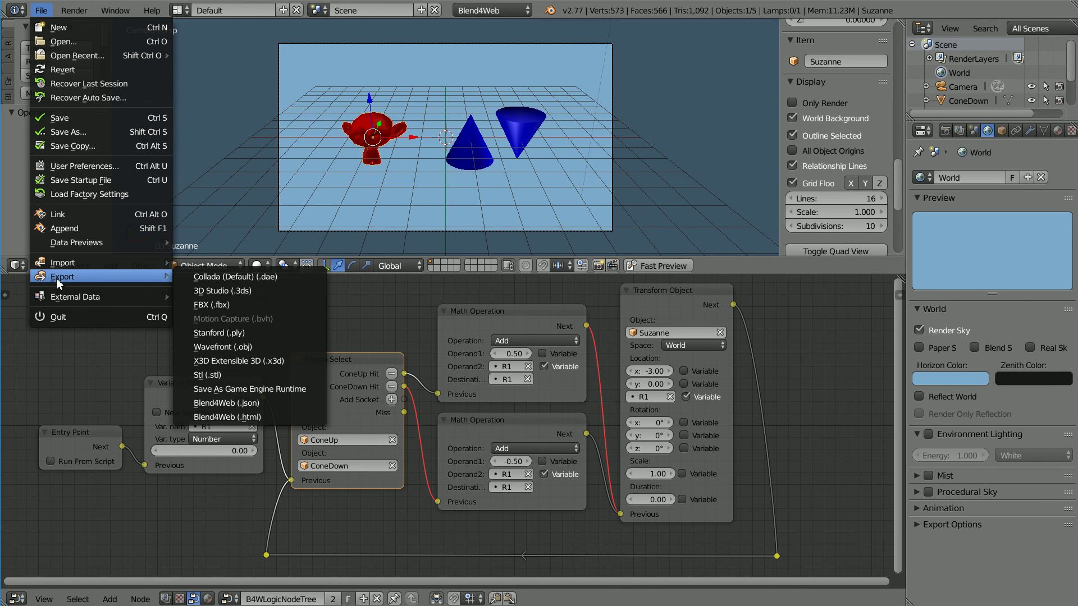
pyautogui.click(302, 419)
pyautogui.click(1014, 45)
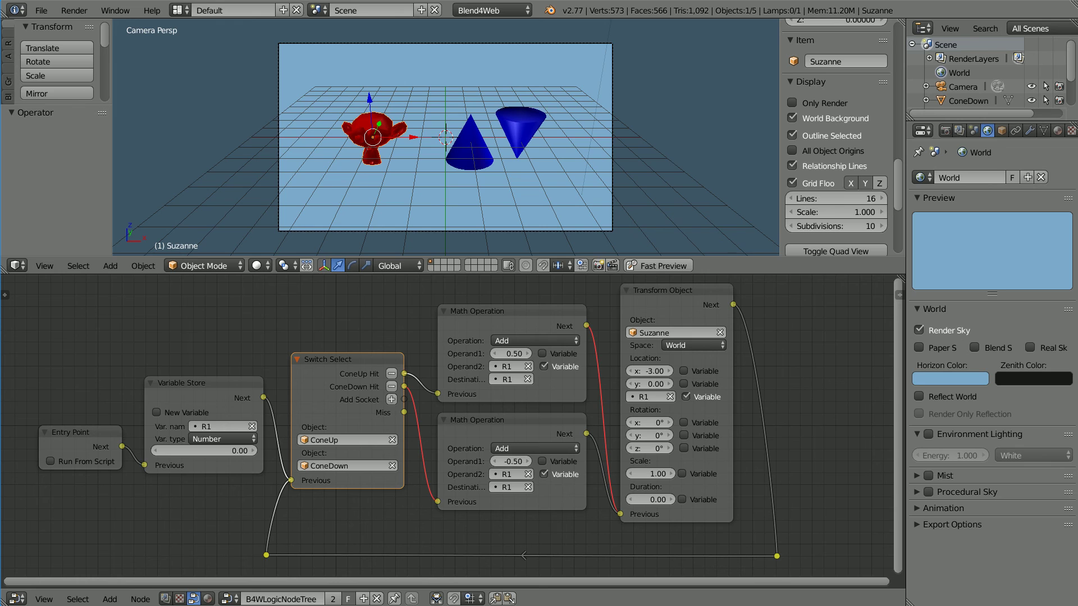
# Switch to File Explorer and open the exported upTut16.html from the objectUp folder in the browser
pyautogui.hotkey('alt', 'Tab')
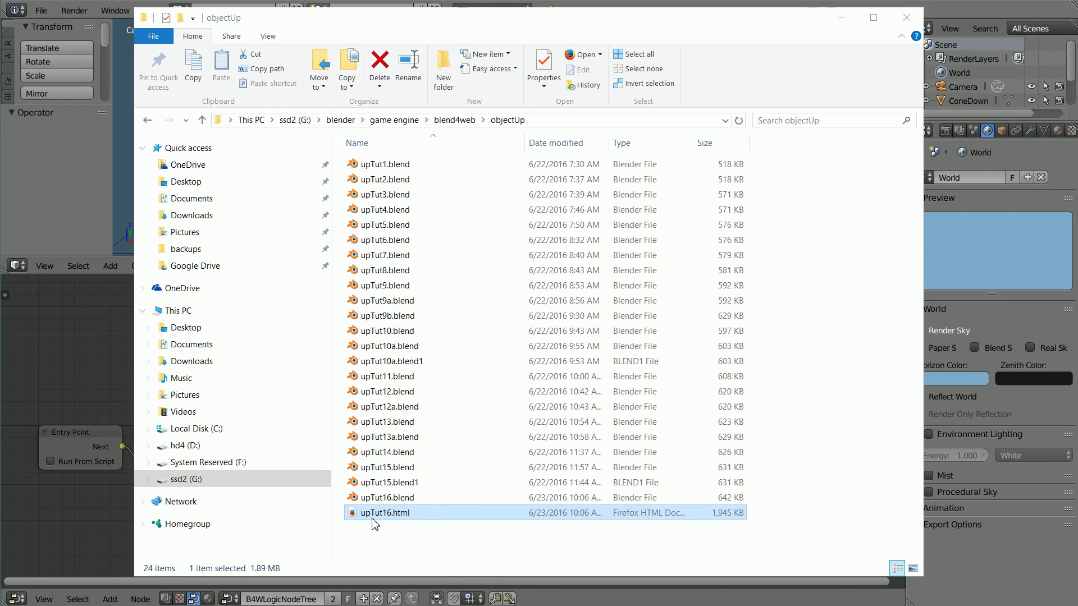
pyautogui.rightClick(404, 515)
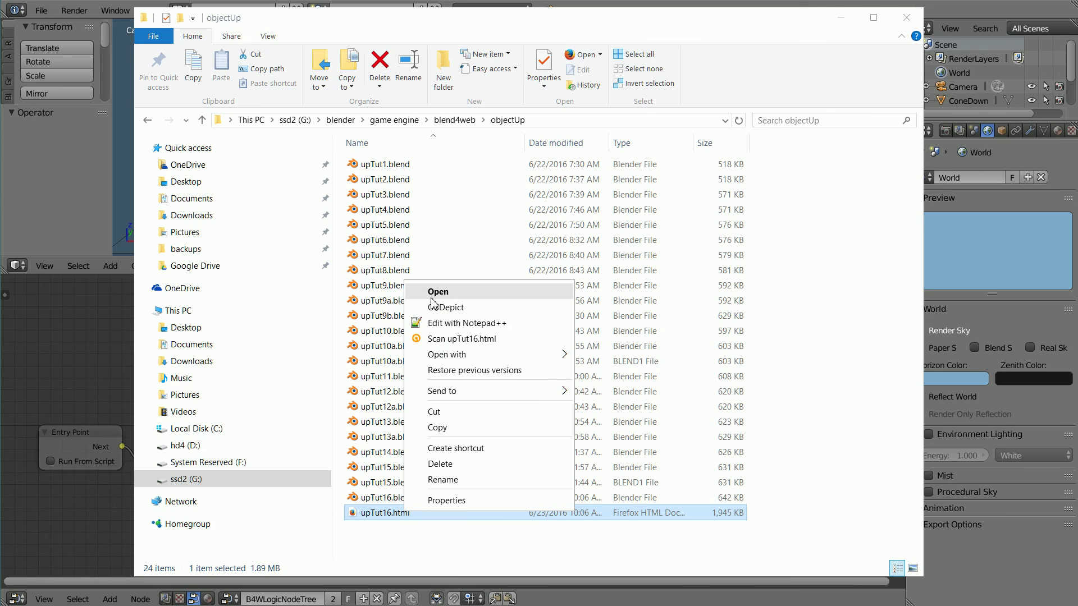
pyautogui.click(489, 296)
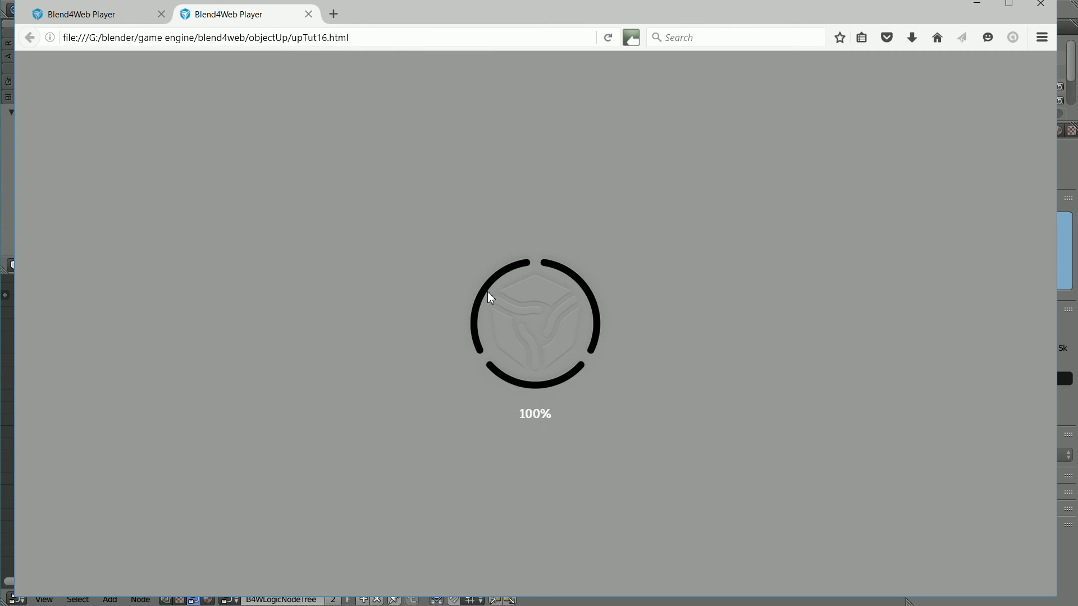
# View the web-hosted copy of upTut16.html, orbit the scene, test selecting the upward cone, and return to Blender
pyautogui.click(98, 16)
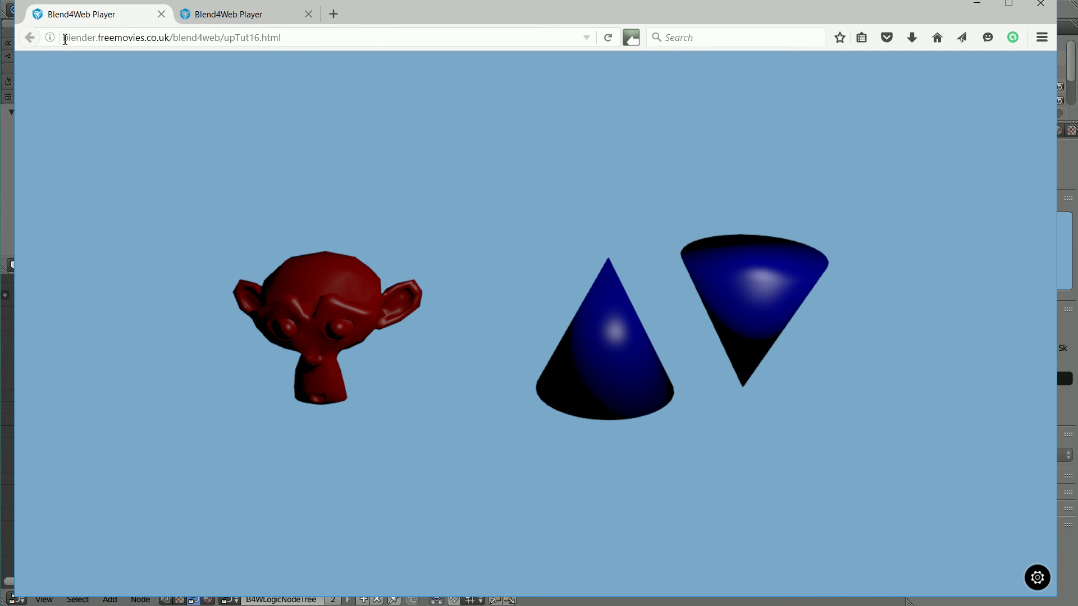
pyautogui.moveTo(66, 39); pyautogui.dragTo(300, 41)
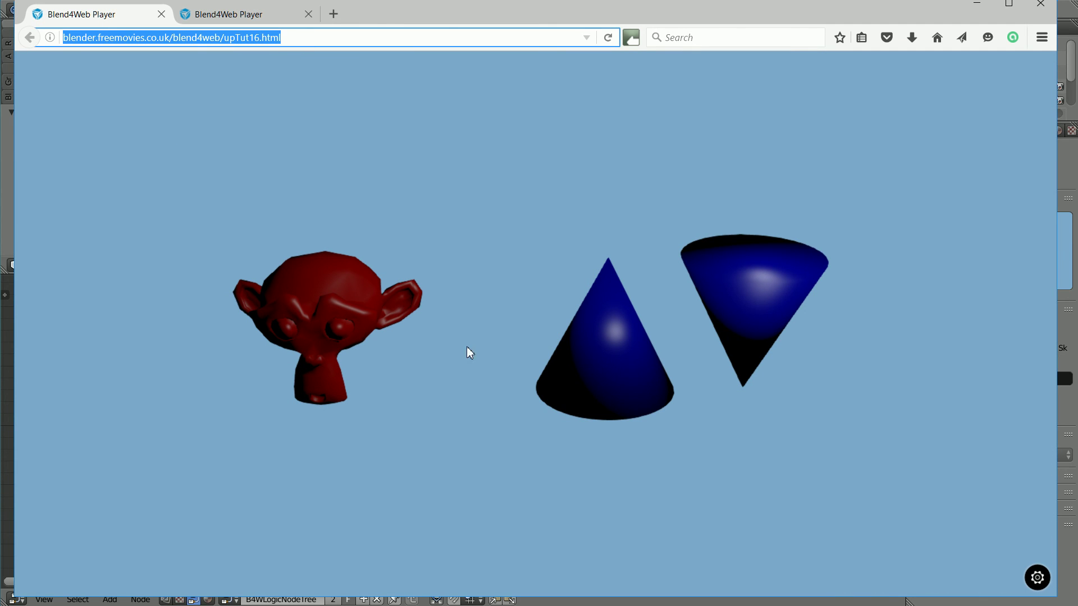
pyautogui.moveTo(354, 472); pyautogui.dragTo(563, 344)
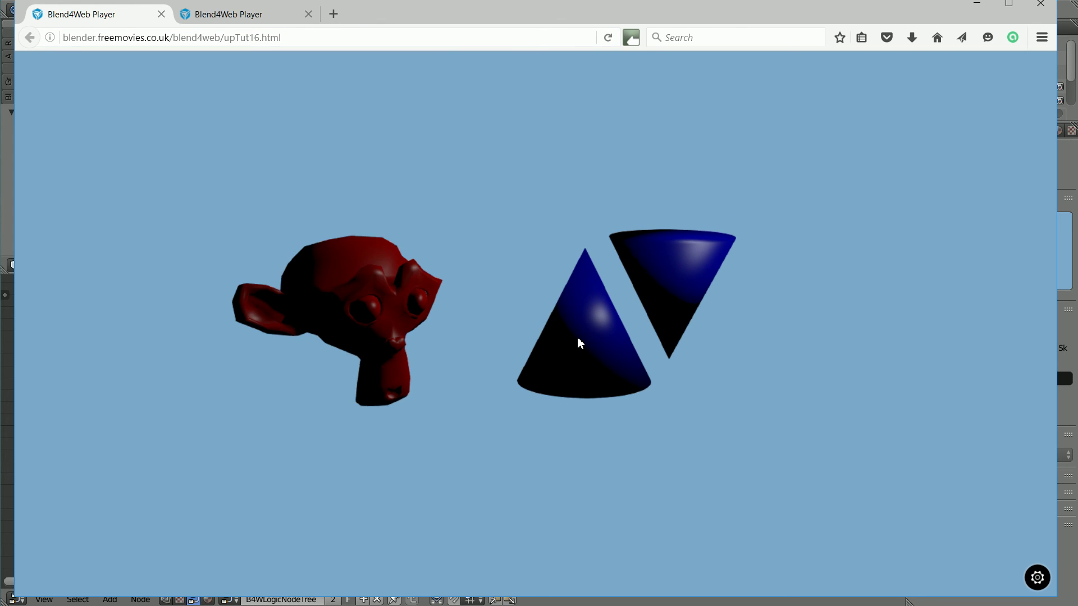
pyautogui.click(579, 343)
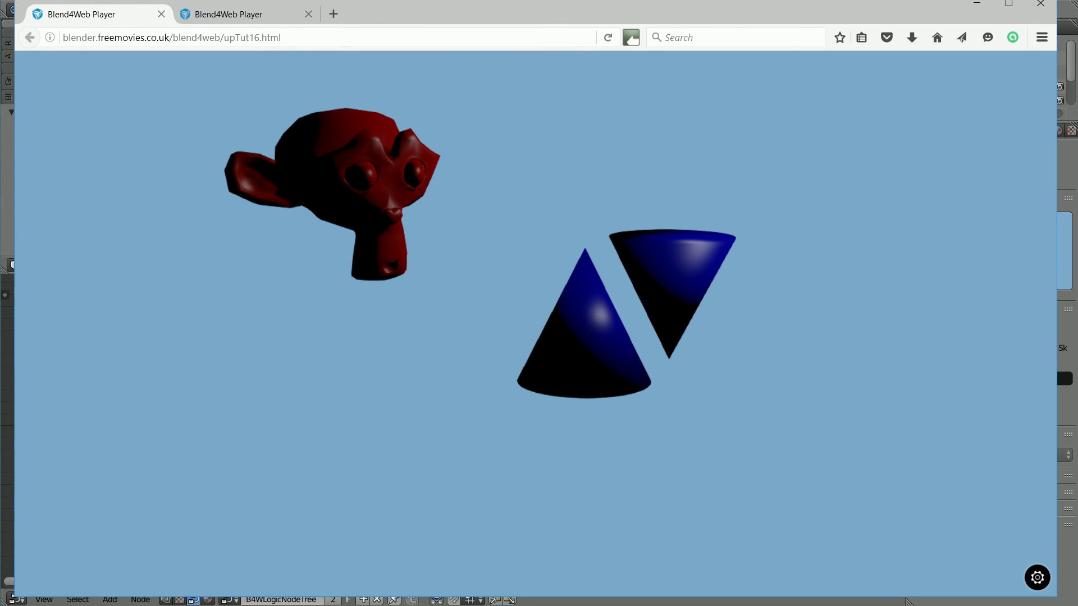
pyautogui.click(906, 602)
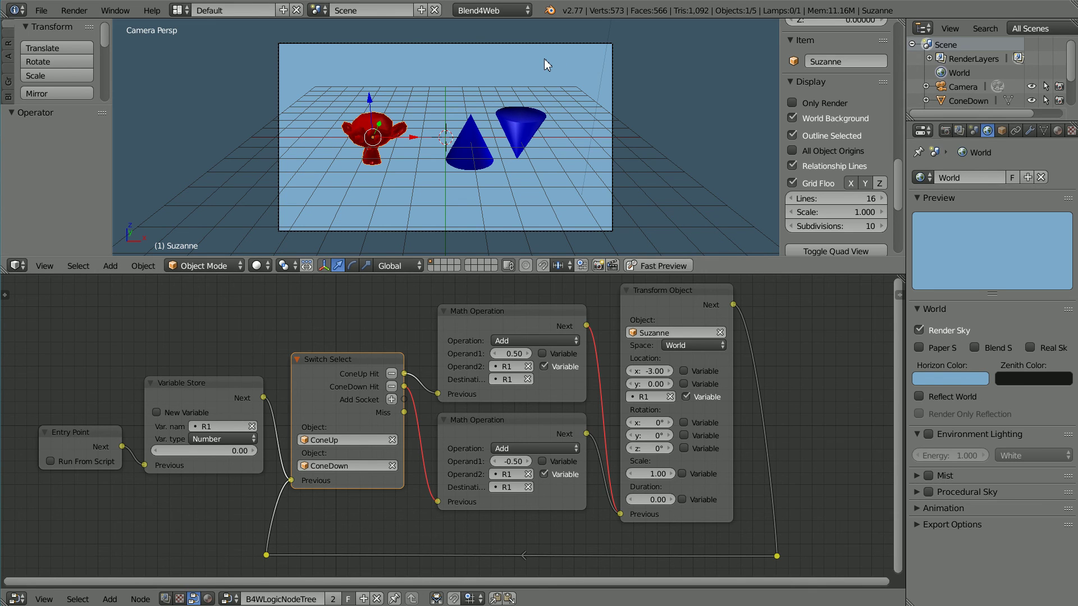